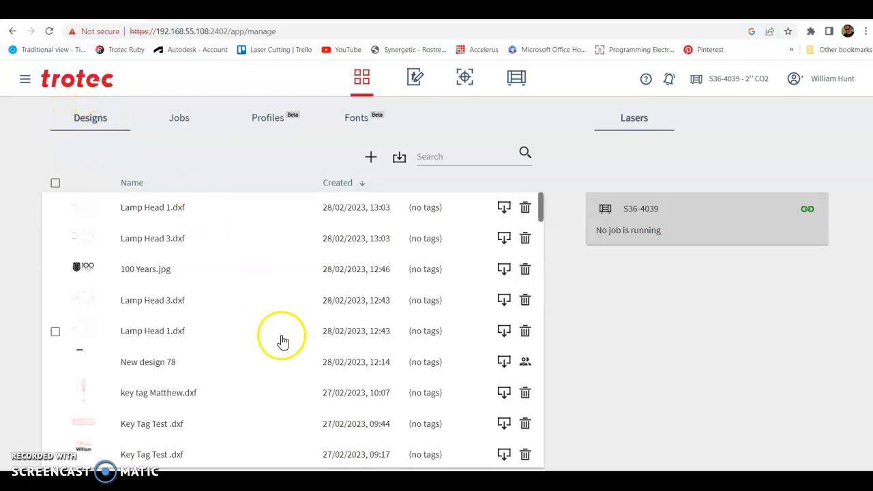
Upload Key Tag Test 2.dxf from the Desktop into the designs list and open it for editing.
key(alt+Tab)
drag(312, 29, 662, 174)
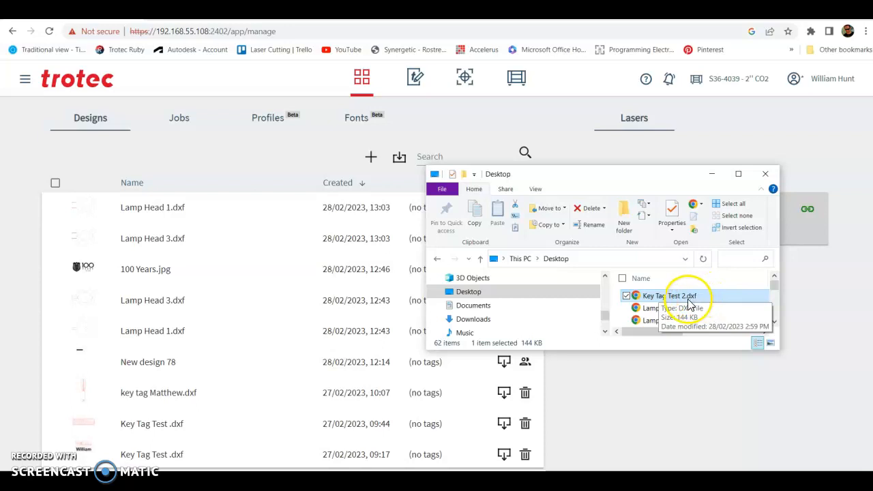
drag(690, 303, 249, 267)
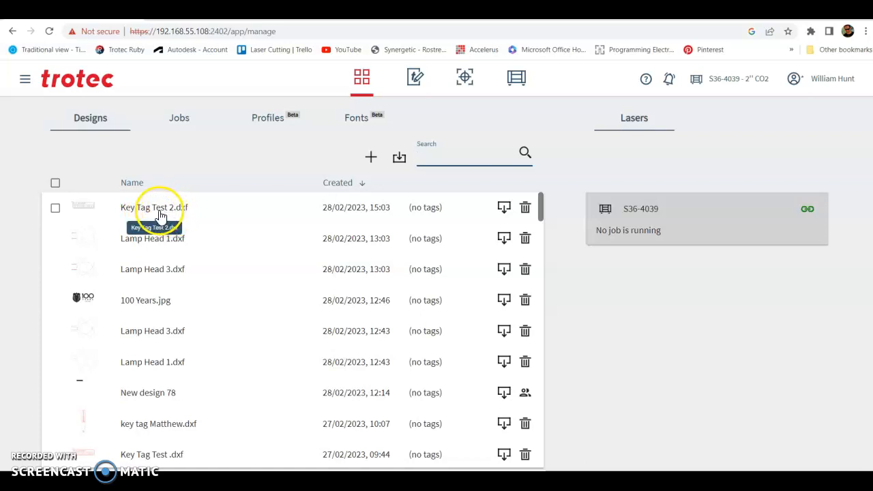
click(431, 210)
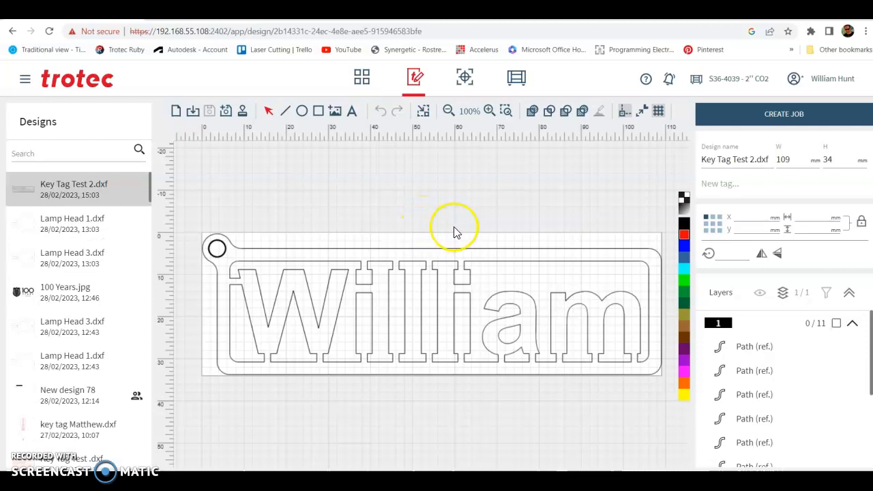
Tag the design with 3mm MDF and with the owner's initials.
click(718, 184)
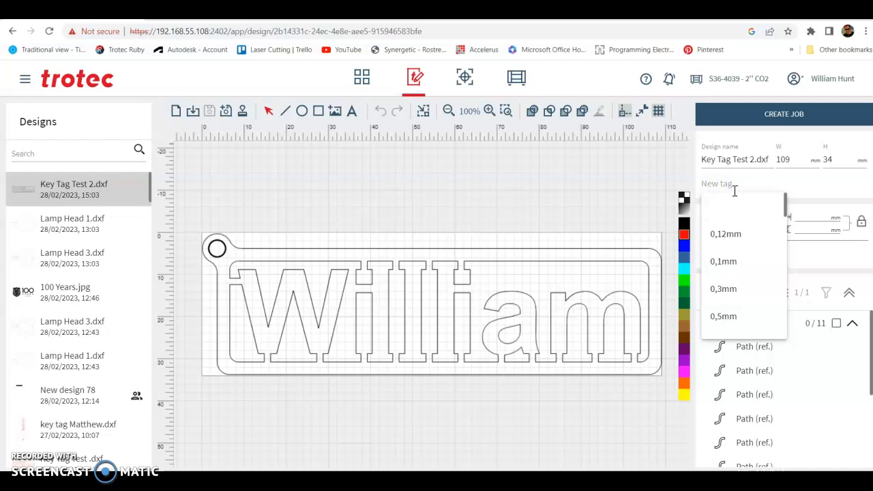
text(3mm M)
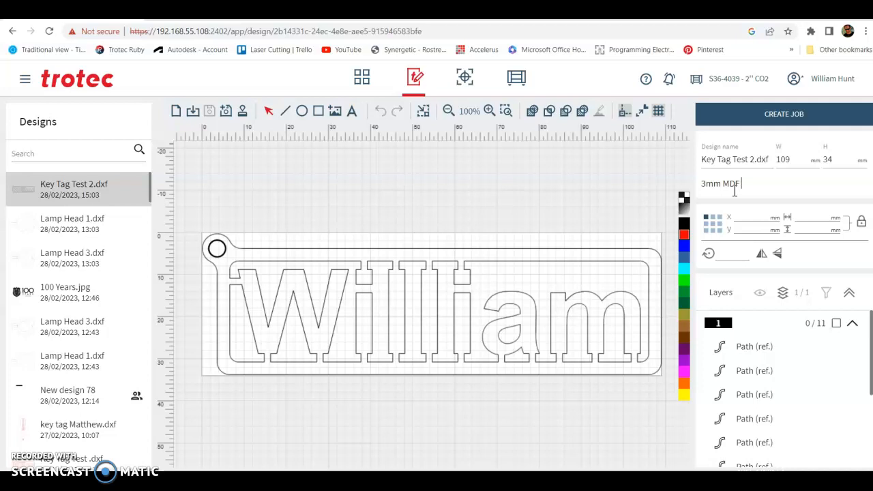
text(DF)
key(Return)
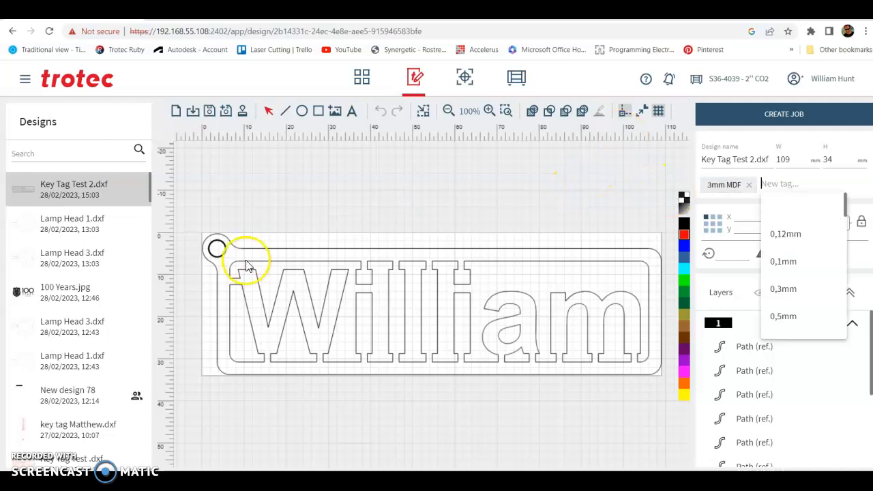
click(777, 183)
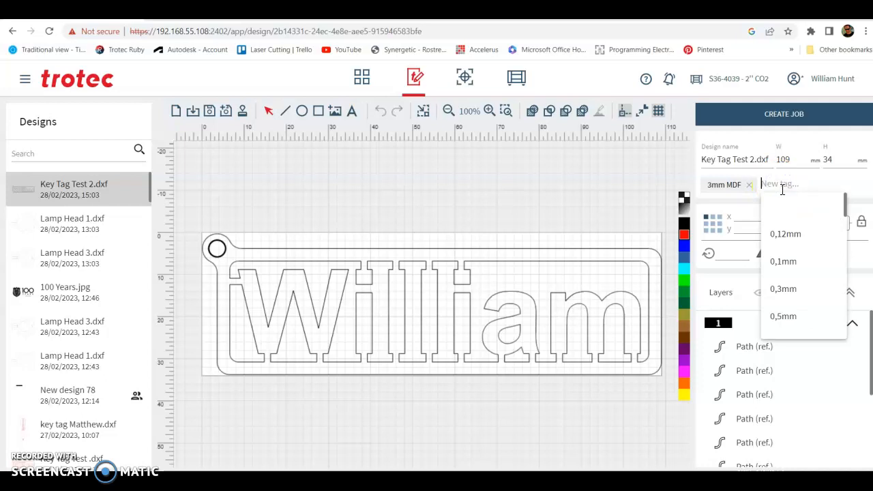
text(WH)
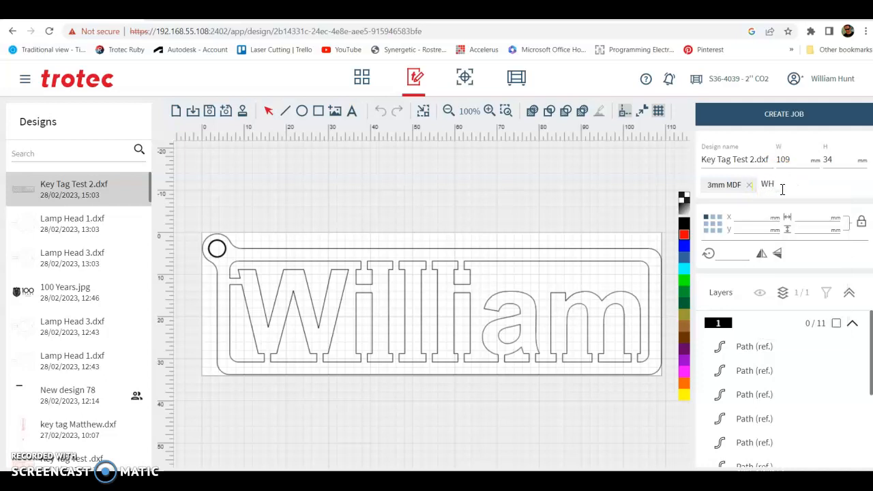
key(Return)
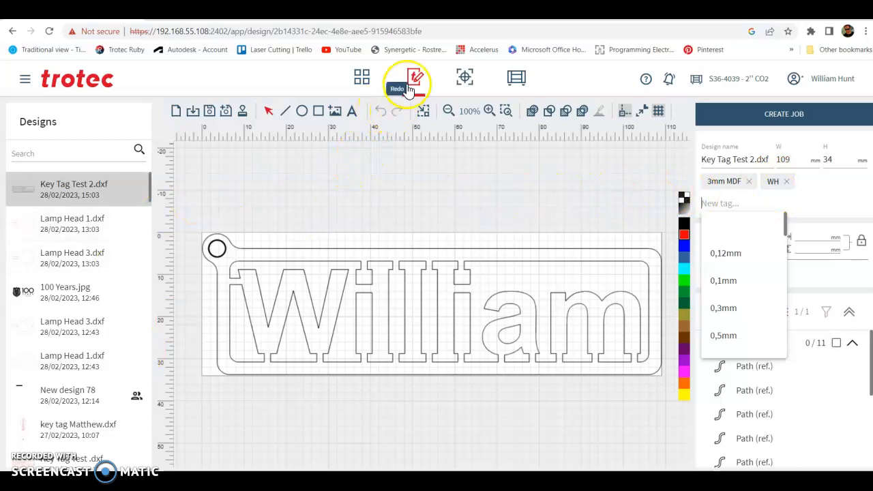
Assign one letter of the name to a different colour.
click(77, 194)
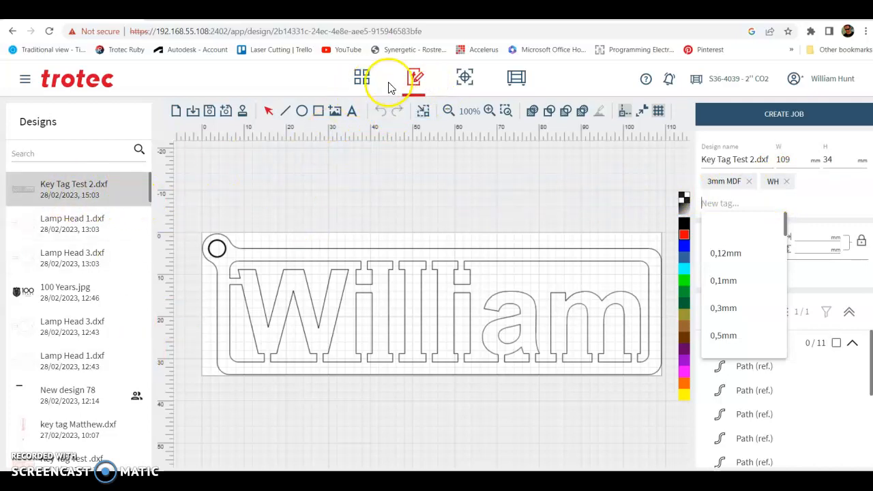
click(420, 326)
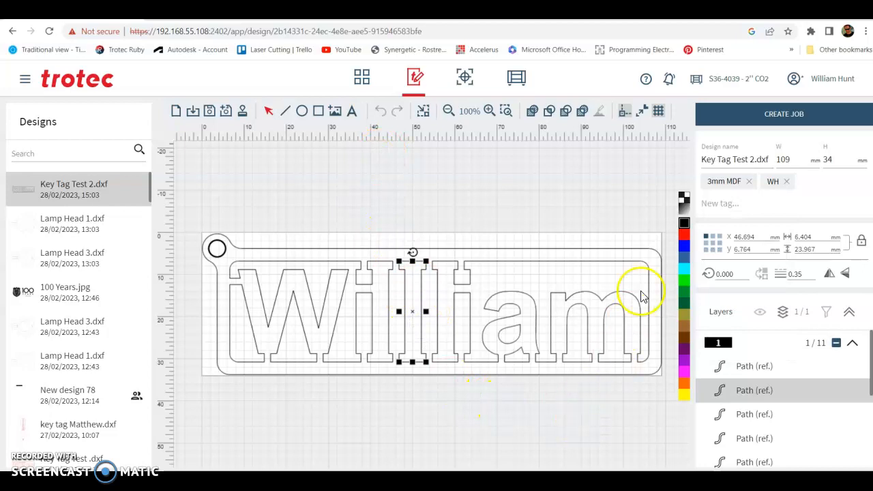
click(684, 256)
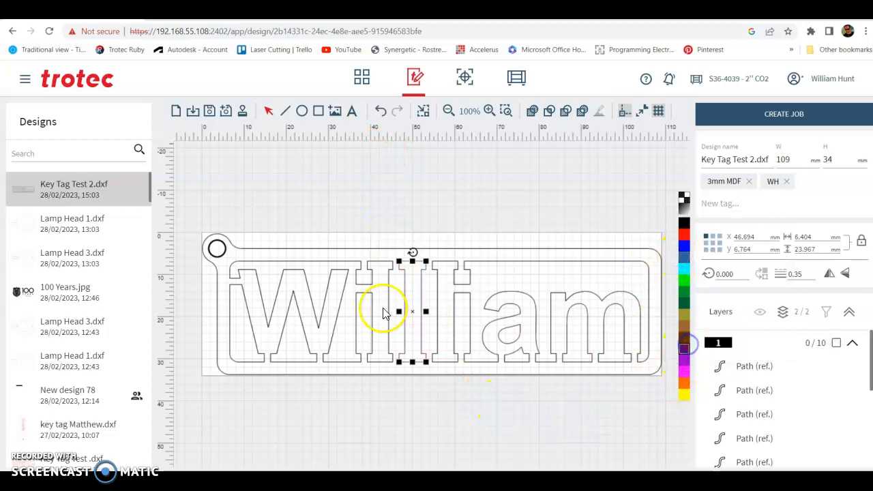
click(341, 188)
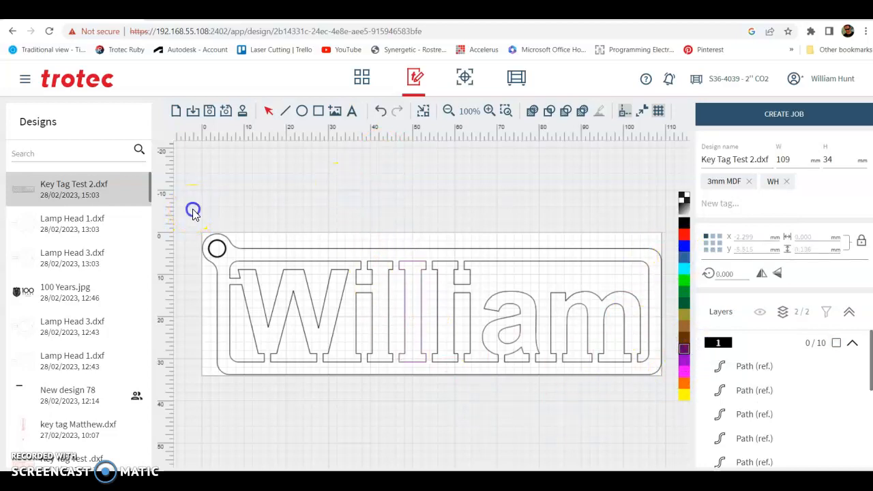
Assign the whole key tag to the red colour and set its line width to 0.10.
drag(190, 271, 673, 393)
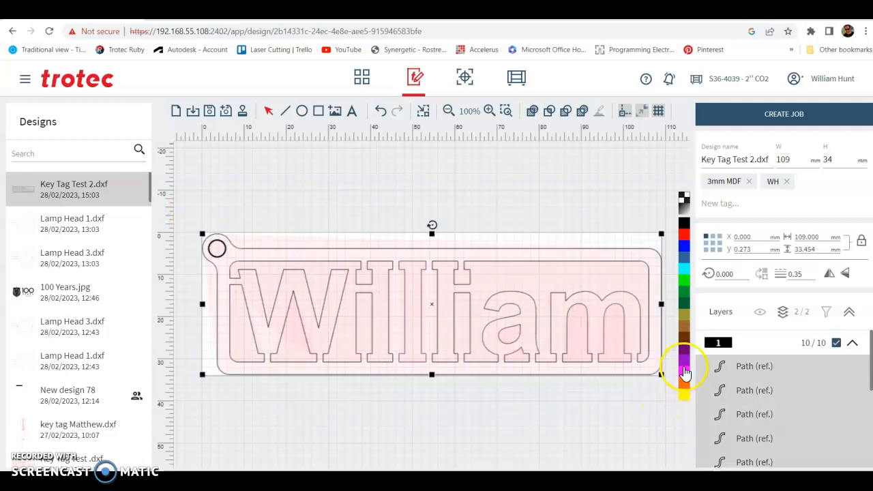
click(683, 236)
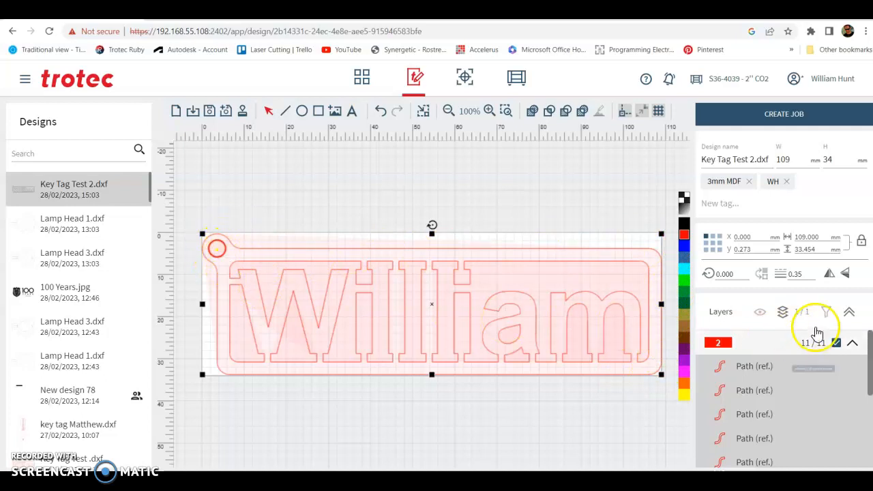
double_click(804, 273)
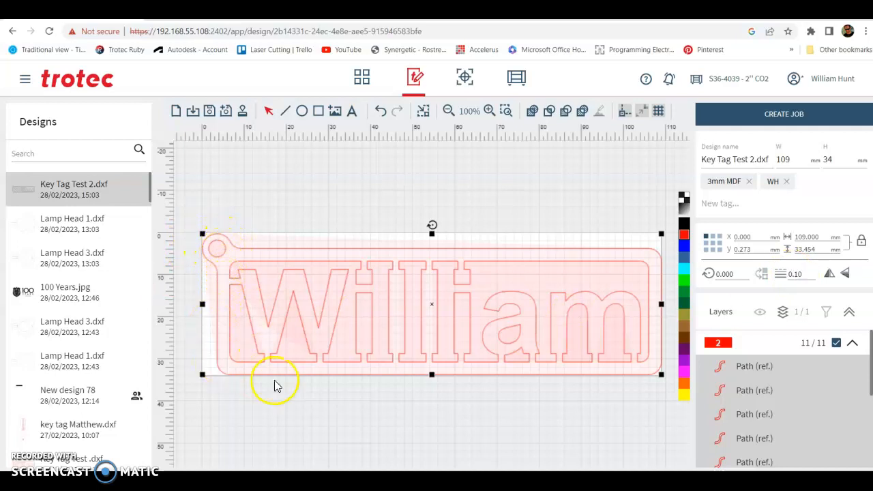
click(473, 205)
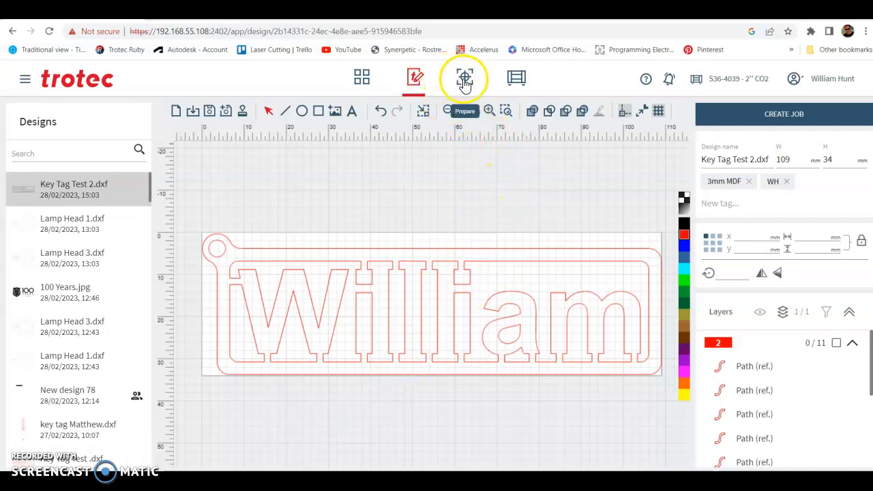
Create a job from the key tag design.
click(751, 120)
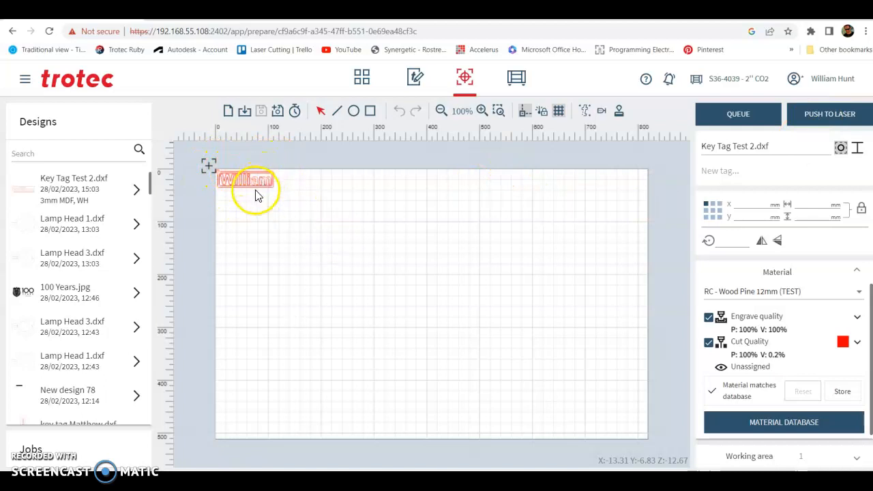
scroll(225, 168, up, 5)
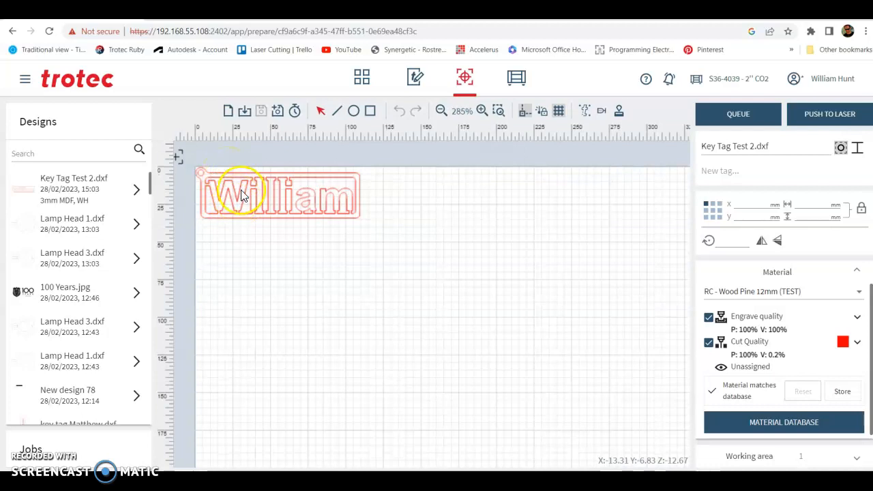
Set the key tag's job material to Wood Pine 7mm.
click(341, 200)
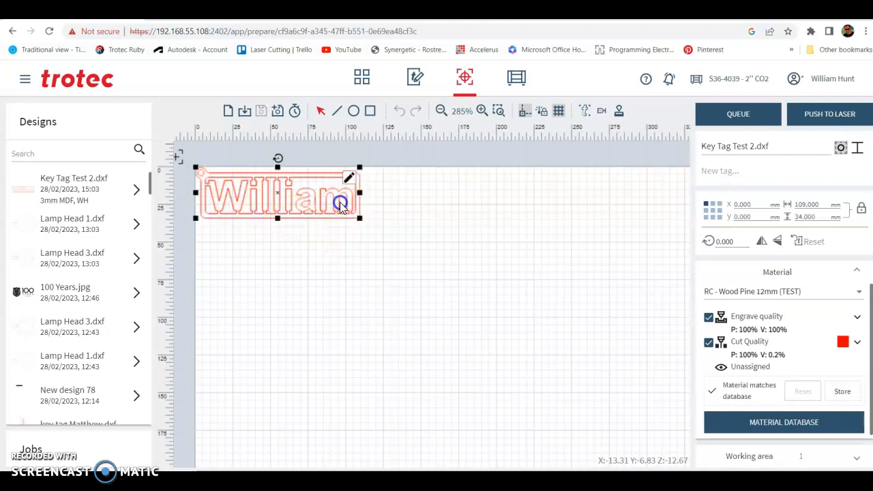
click(791, 294)
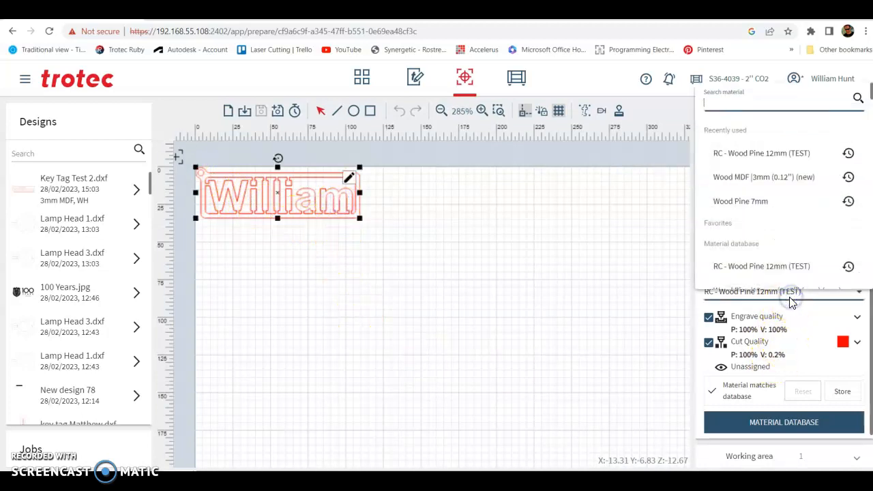
click(776, 204)
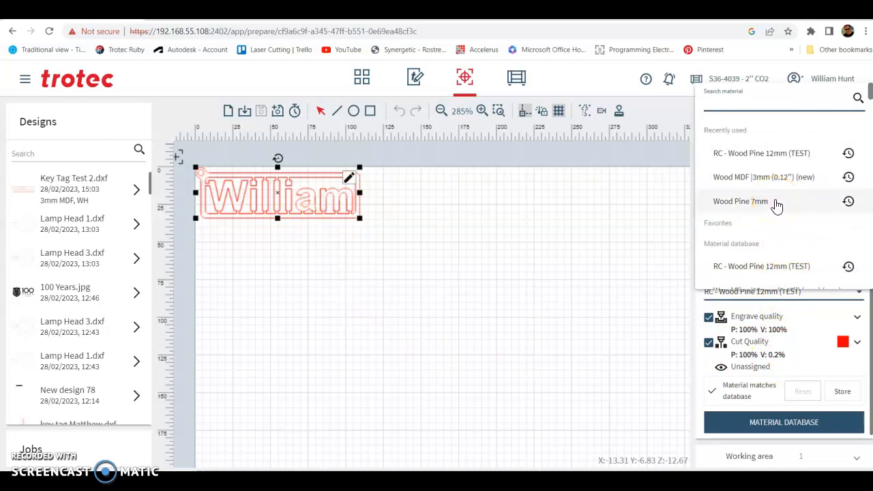
scroll(771, 263, down, 2)
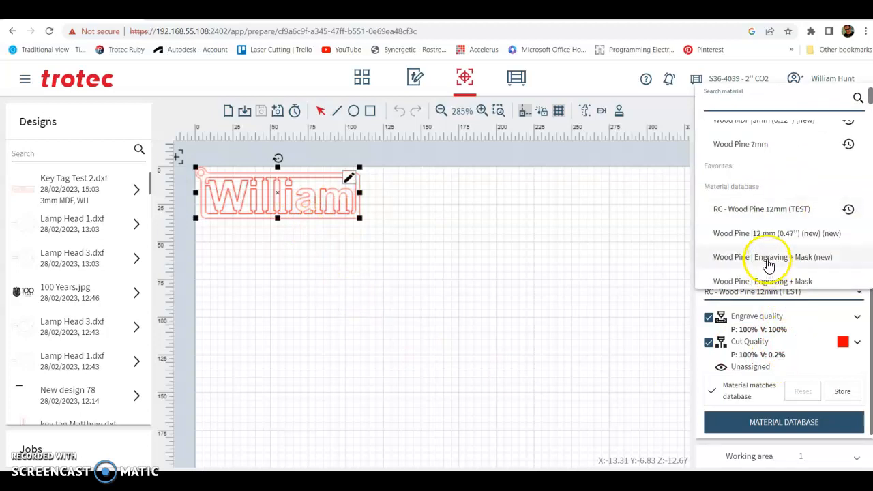
click(734, 151)
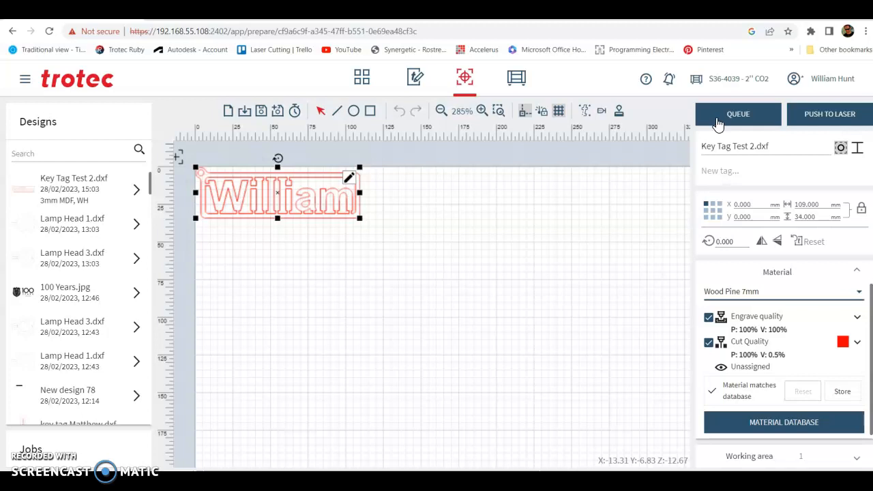
Duplicate the key tag twice and delete both copies.
click(720, 119)
right_click(268, 203)
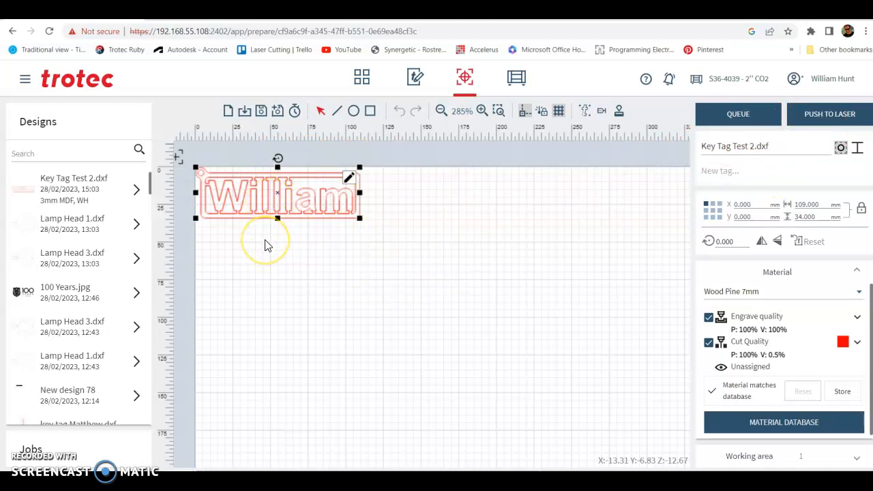
key(ctrl+d)
key(ctrl+d)
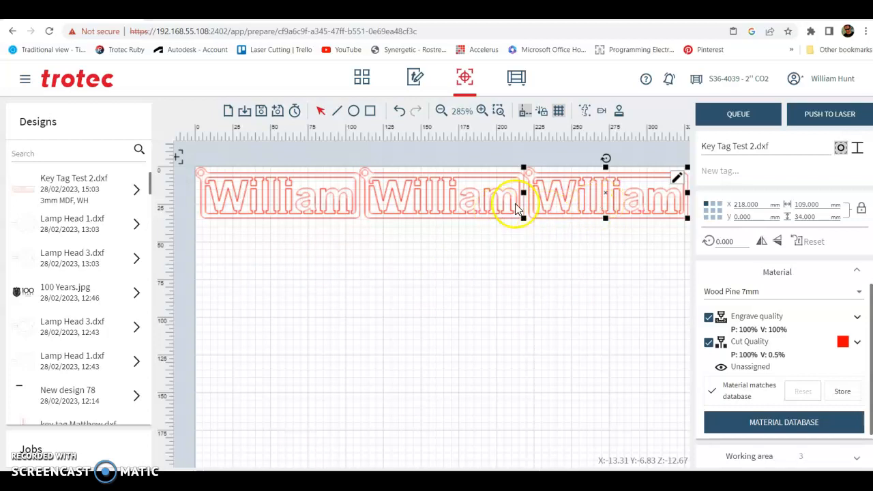
key(Delete)
click(487, 203)
key(Delete)
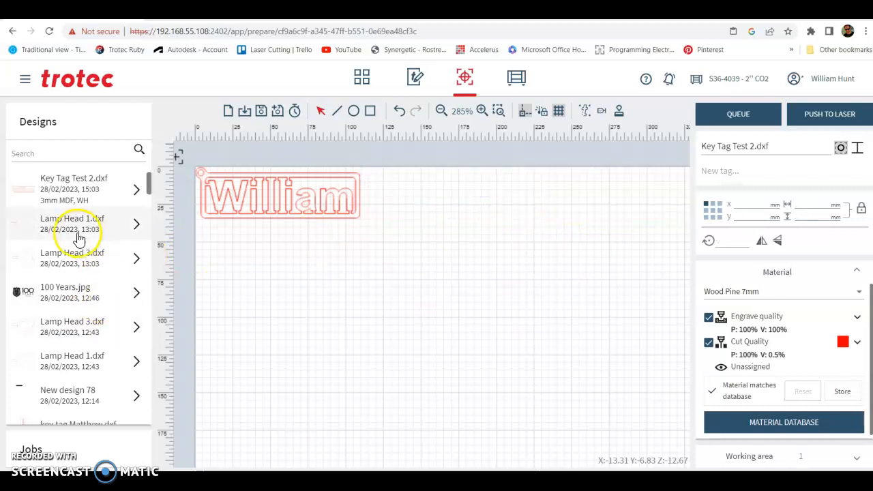
Add Lamp Head 1.dxf to the job and place it to the right of the key tag.
click(87, 228)
drag(193, 262, 295, 269)
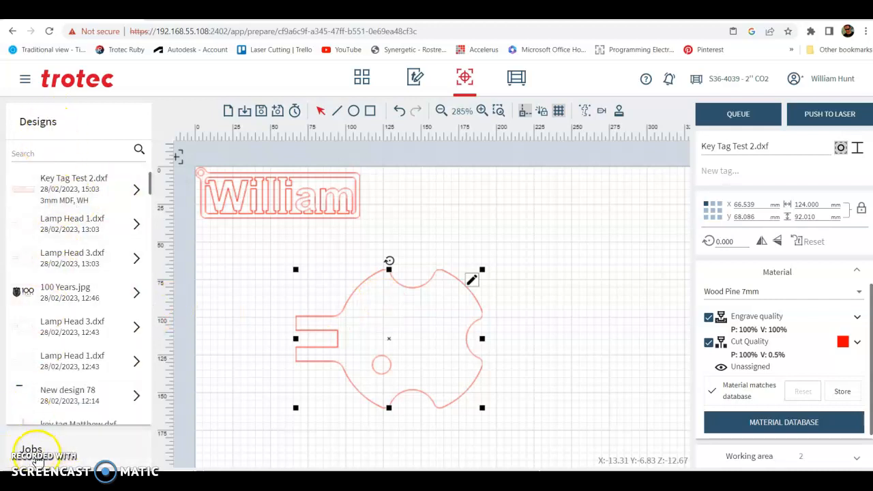
drag(348, 337, 376, 225)
click(307, 372)
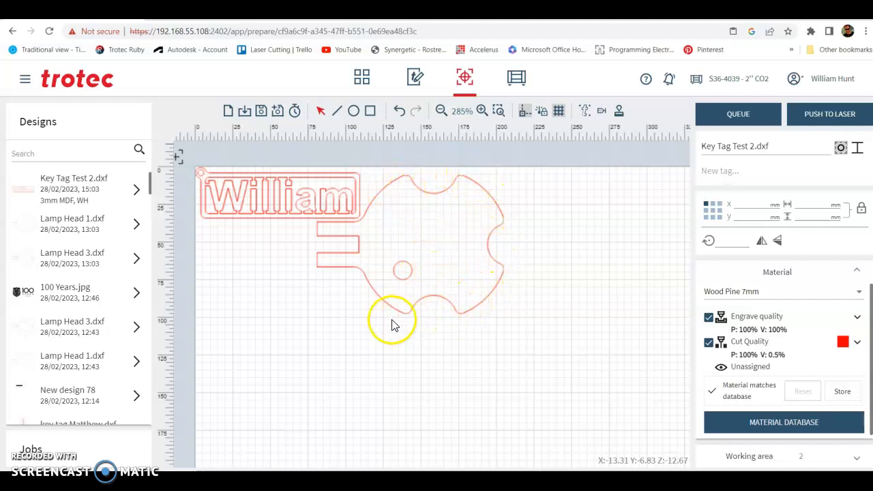
Add 100 Years.jpg to the job, scale it to about 45 mm wide and place it on the lamp head.
drag(50, 300, 295, 334)
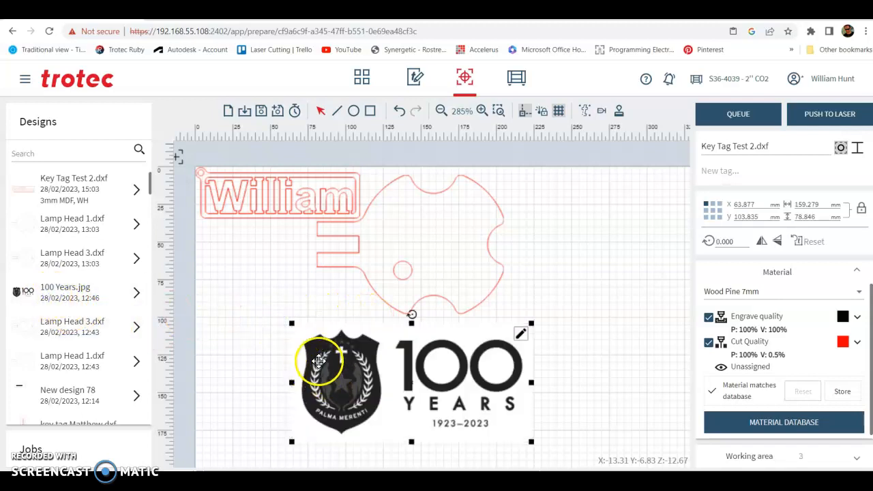
drag(292, 320, 460, 373)
drag(478, 422, 424, 253)
scroll(426, 263, up, 2)
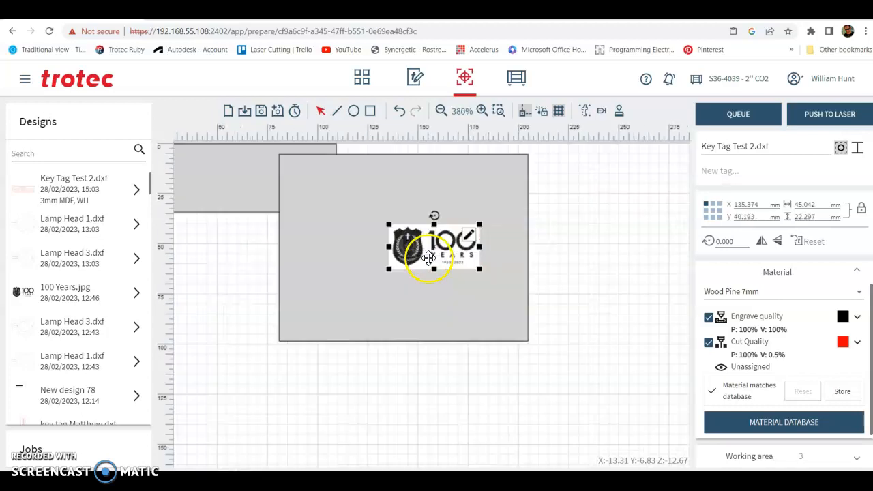
scroll(429, 257, up, 2)
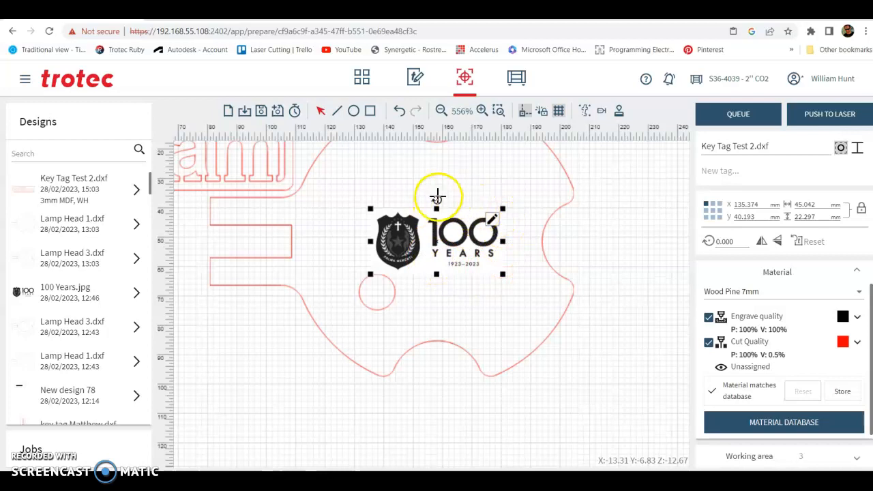
Rotate the logo about 89° and nudge it into place on the lamp head.
drag(437, 199, 464, 240)
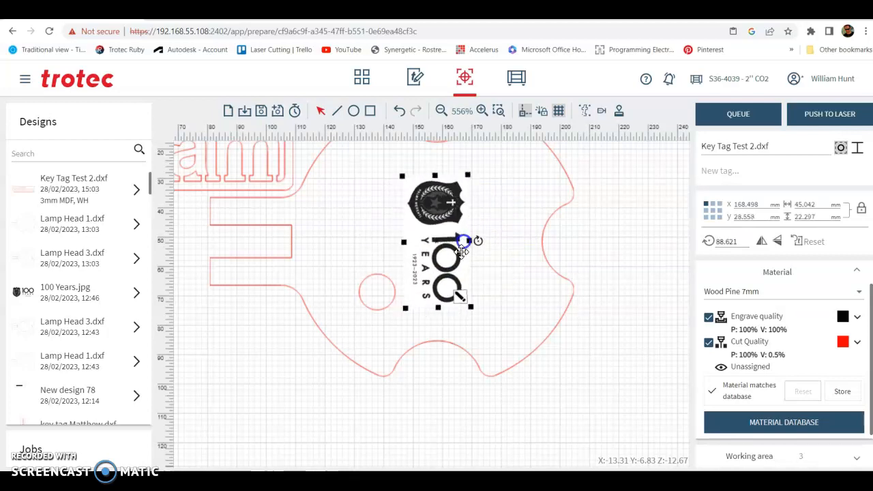
scroll(432, 382, down, 1)
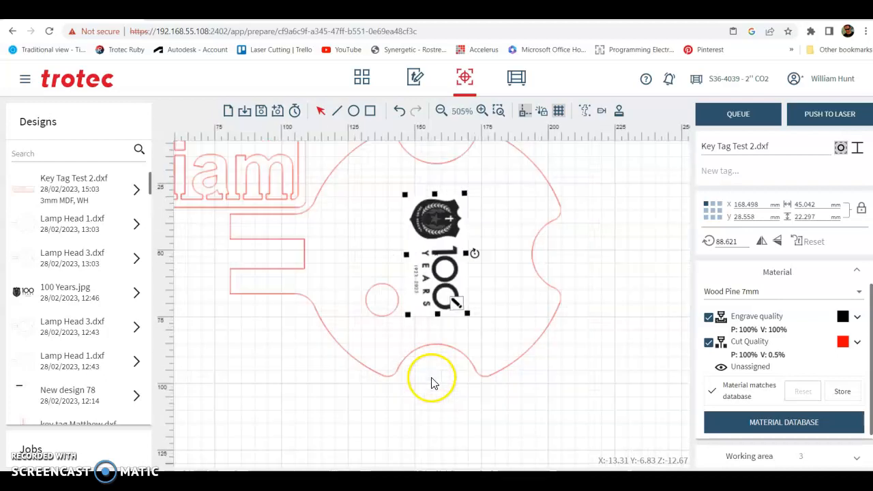
scroll(432, 378, down, 3)
drag(441, 292, 447, 278)
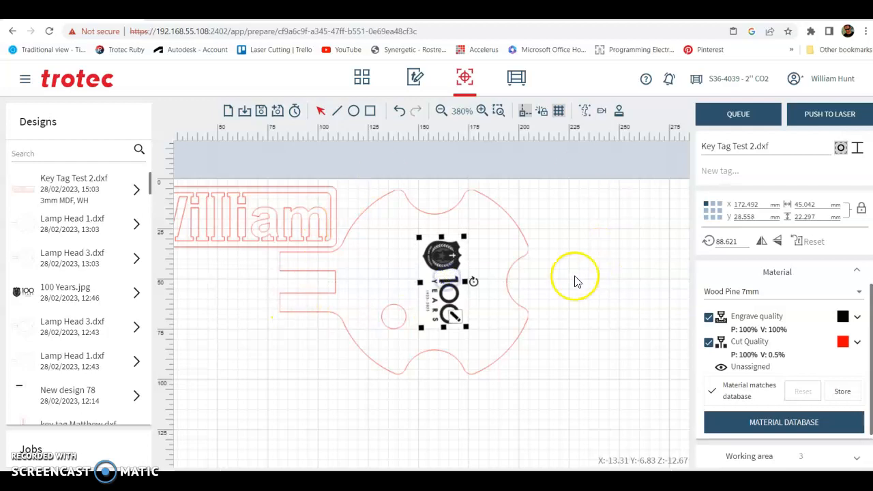
Open the 100 Years logo for editing, adjust its image tone curve, apply it and update the job.
scroll(456, 294, up, 5)
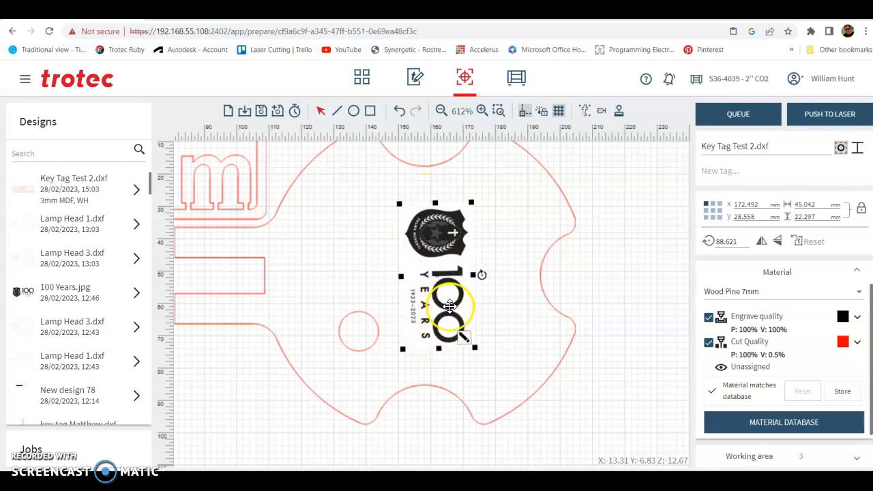
double_click(463, 341)
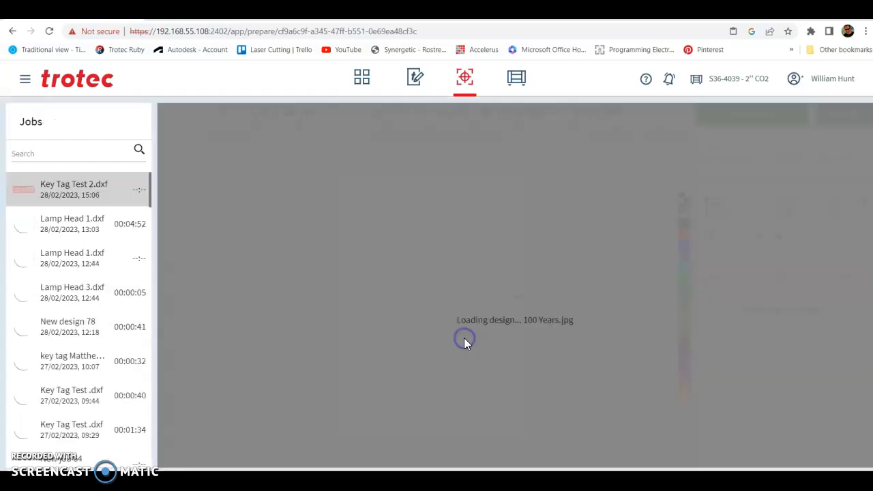
click(459, 345)
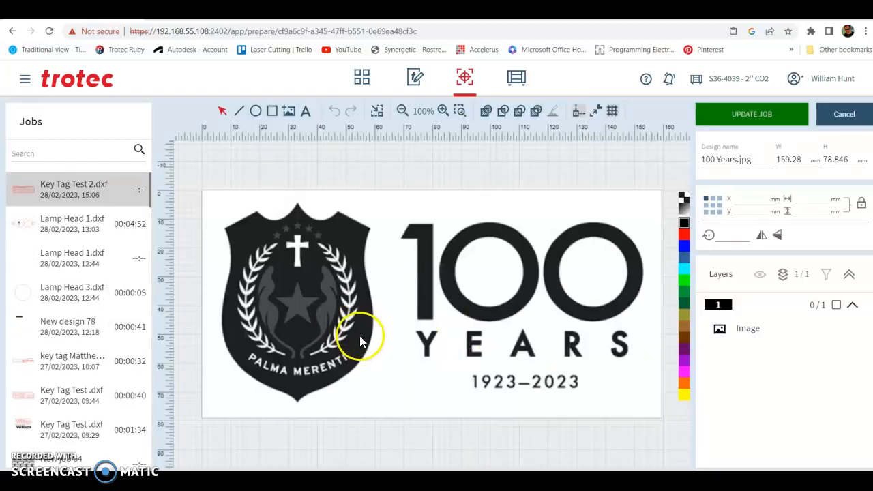
click(349, 303)
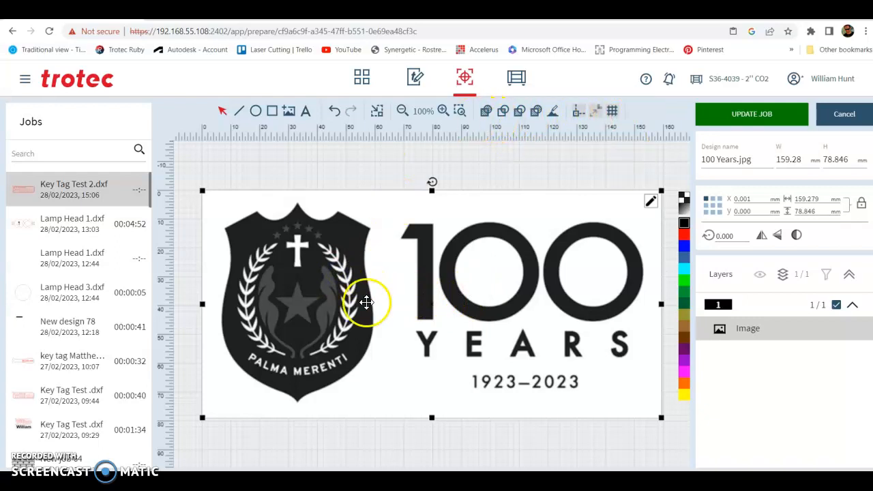
click(651, 202)
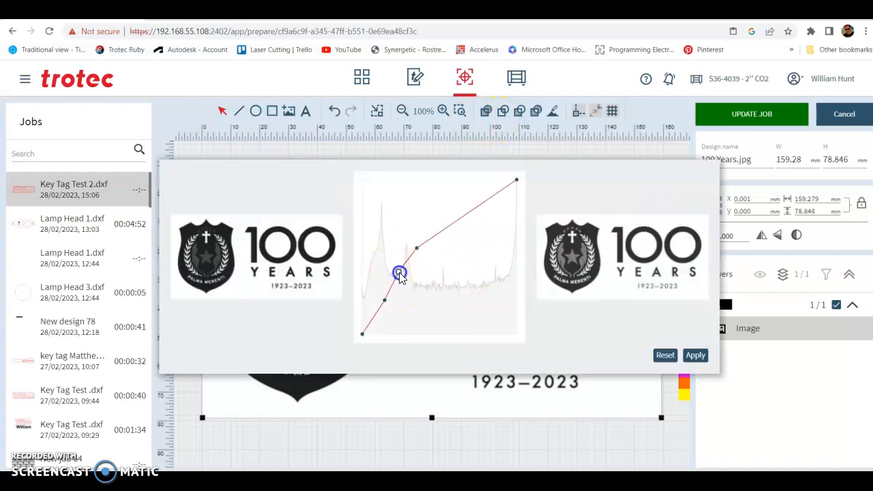
drag(416, 247, 406, 225)
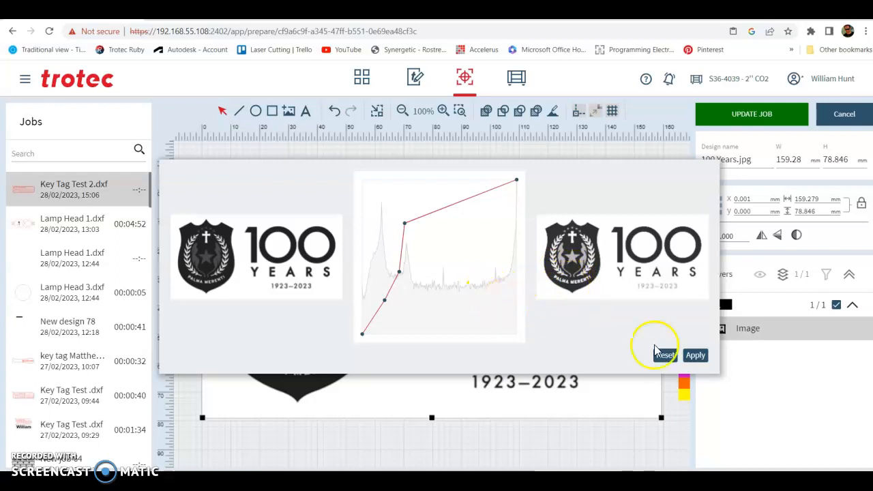
click(694, 356)
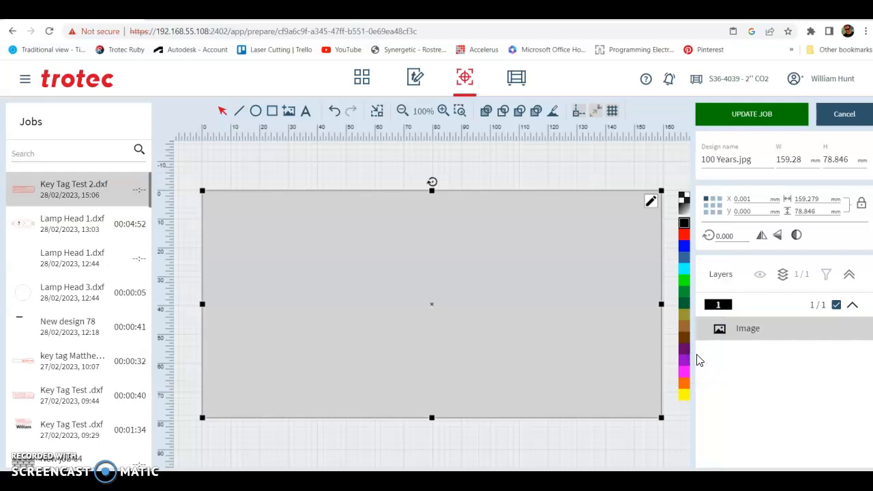
click(741, 115)
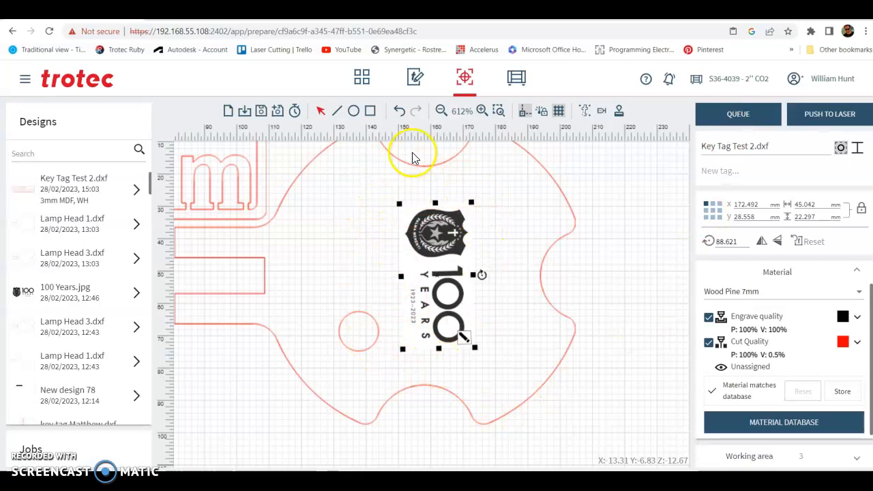
Review the job's engrave quality settings and the material choices for Wood Pine 7mm.
scroll(443, 312, down, 2)
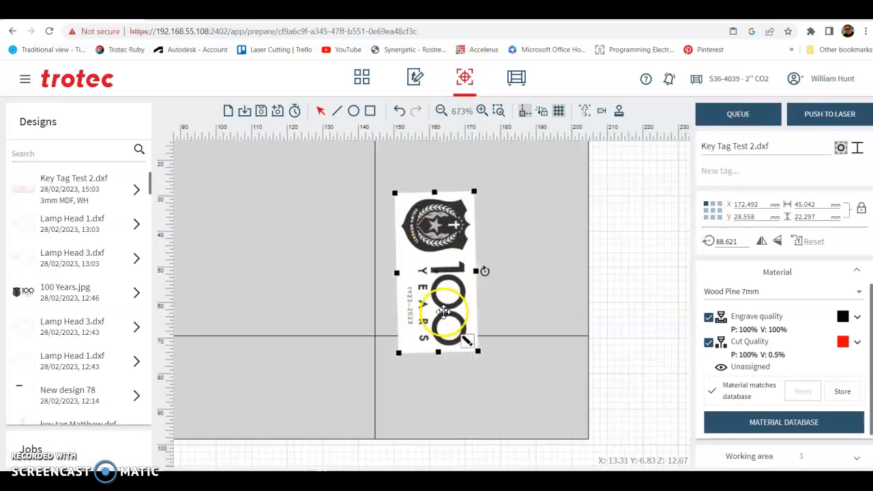
scroll(444, 313, down, 1)
click(547, 337)
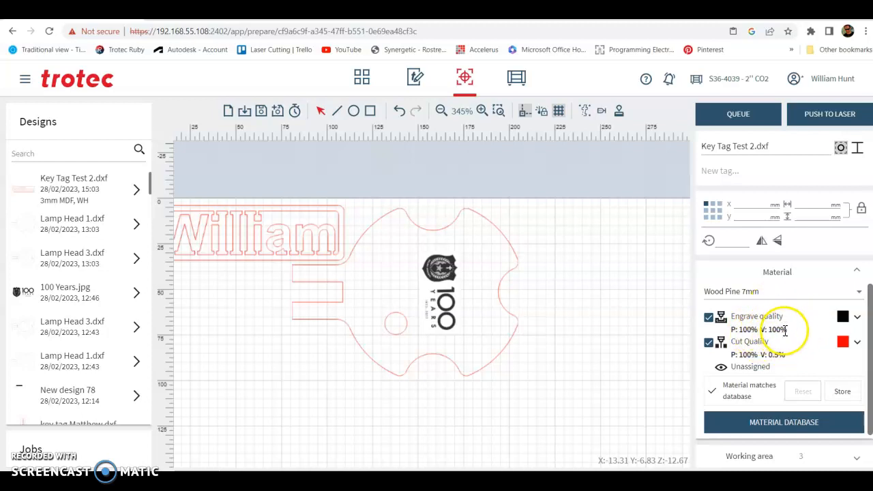
click(856, 317)
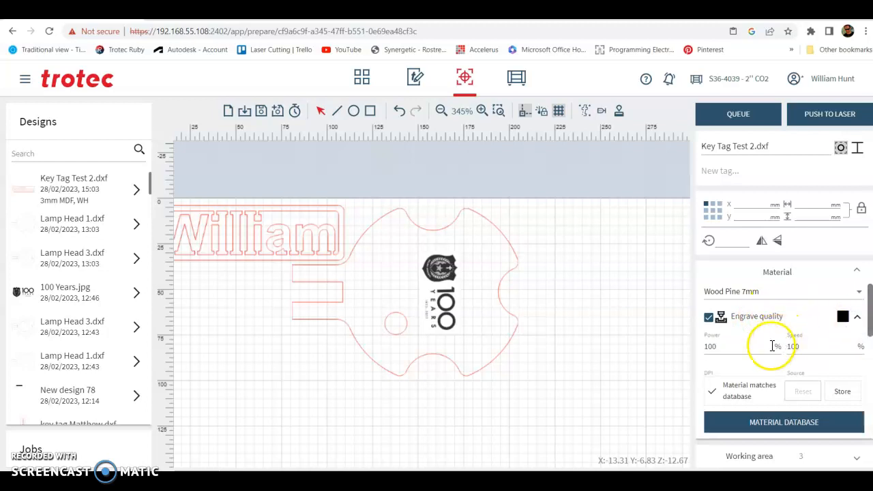
scroll(773, 346, down, 1)
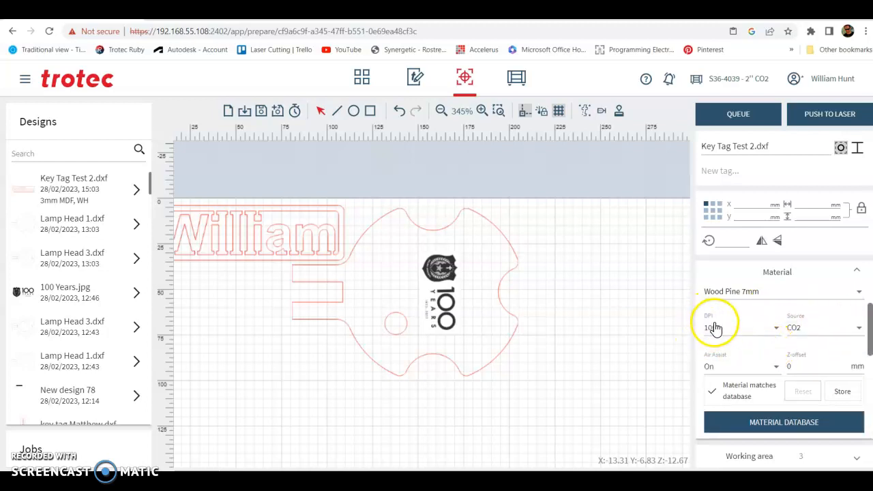
click(858, 291)
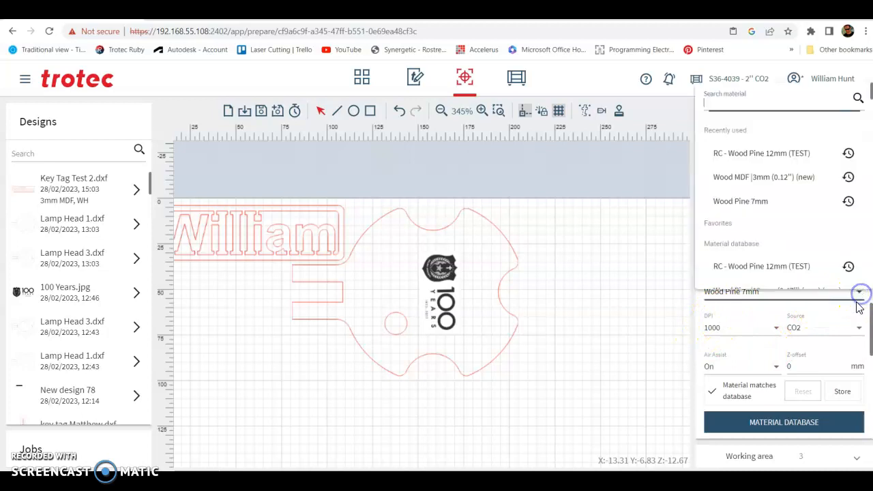
click(859, 298)
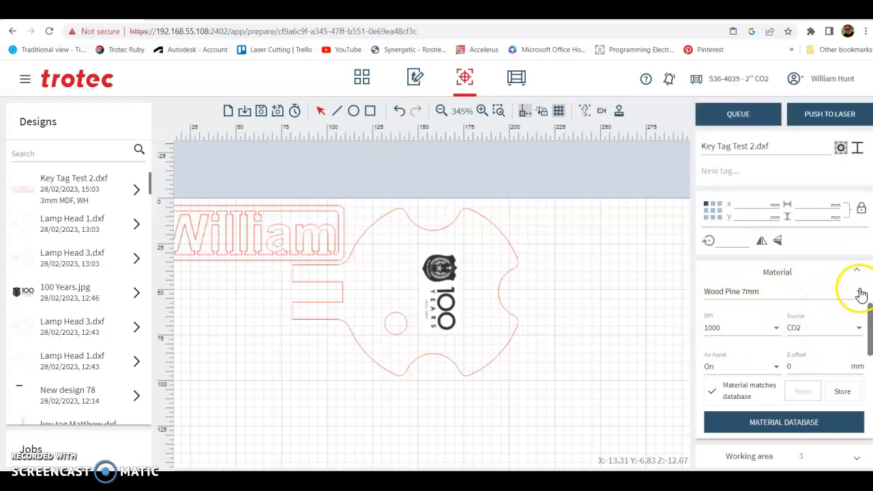
scroll(754, 349, down, 2)
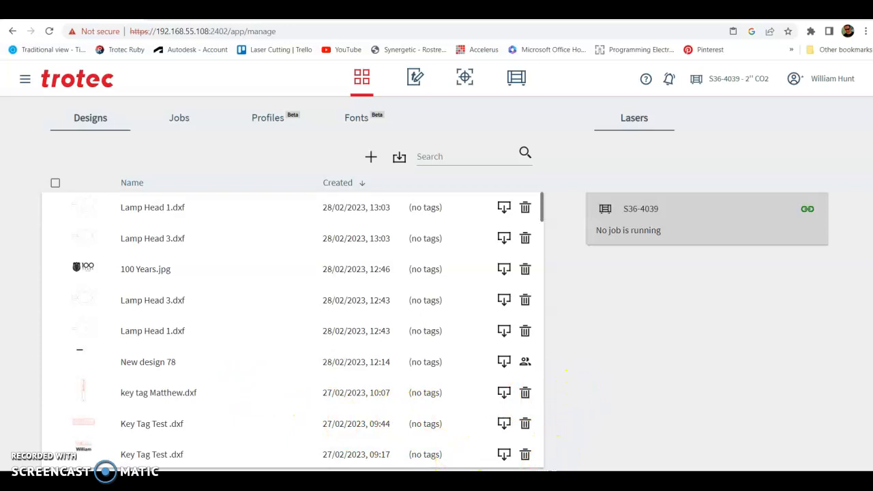
Switch to the file explorer, import Key Tag Test 2.dxf from the Desktop into the designs list and open it.
key(alt+Tab)
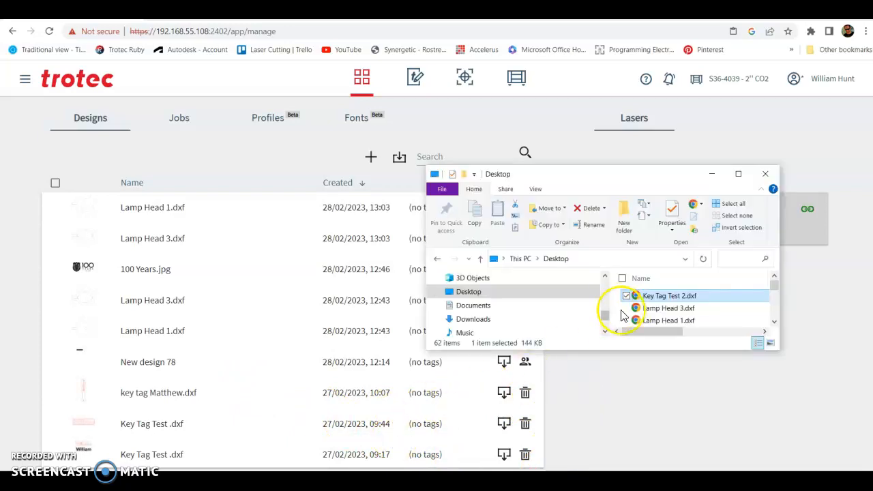
drag(668, 302, 229, 279)
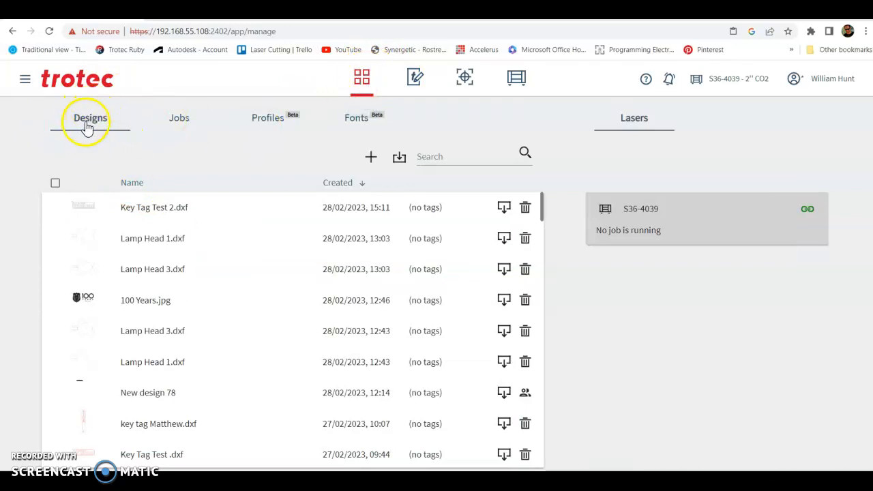
click(153, 211)
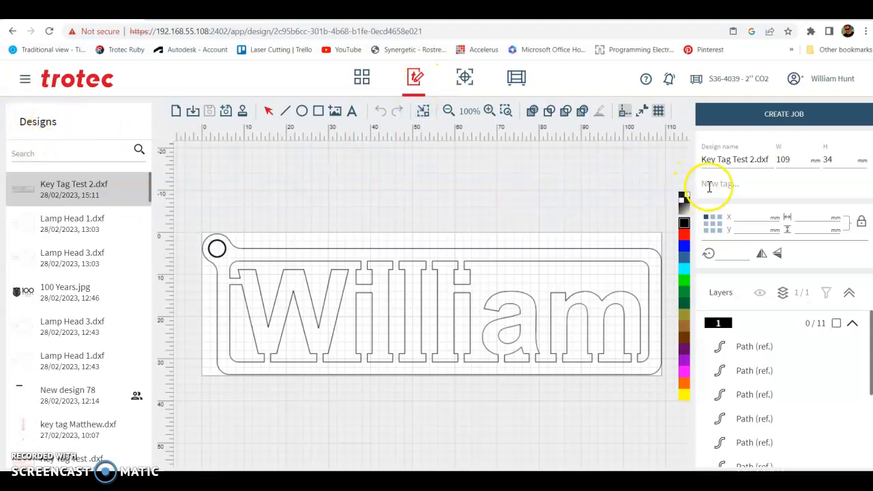
Extend the design name of Key Tag Test 2 with a dash and the key tag's name.
click(724, 160)
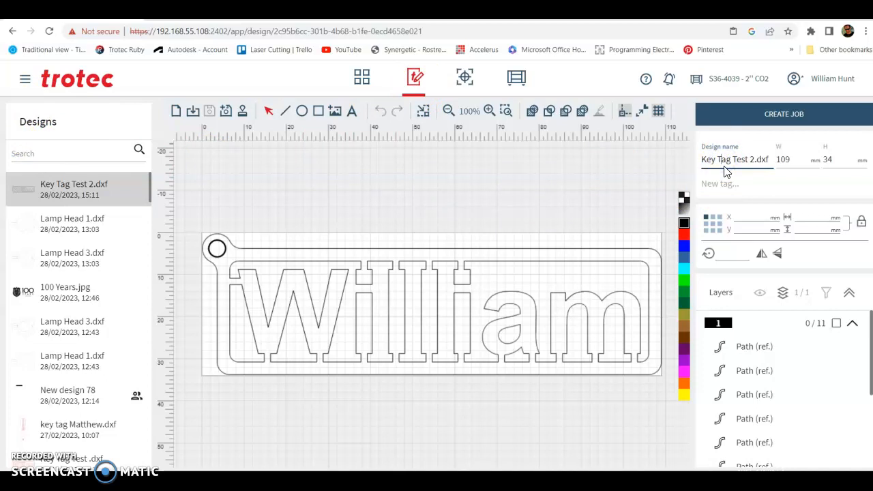
click(752, 162)
click(755, 160)
Add the tag 7mm Pine to the design.
click(734, 185)
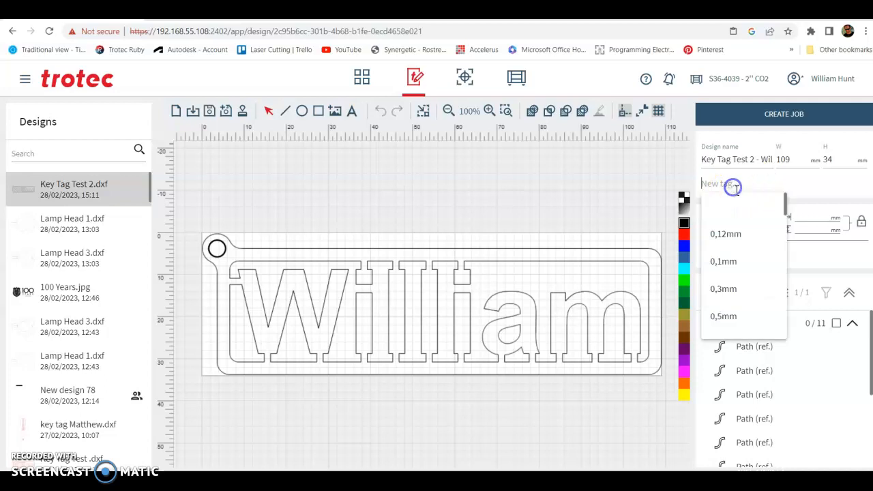
text(3)
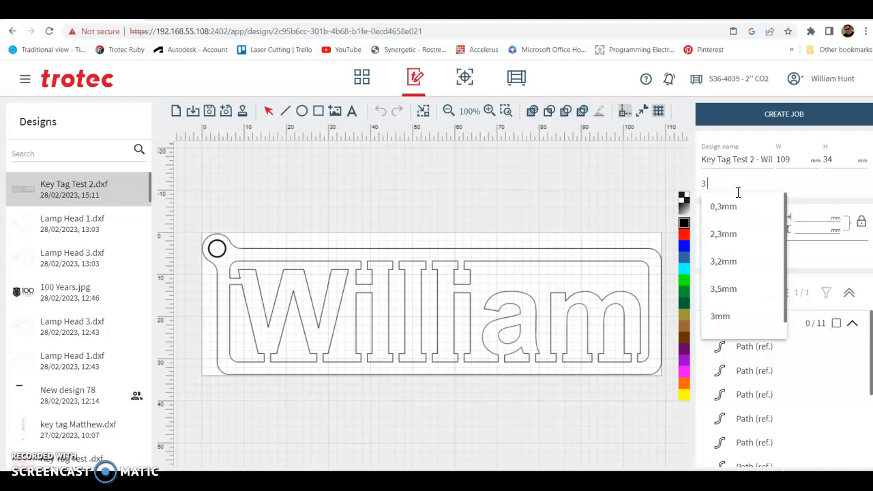
text( MDF)
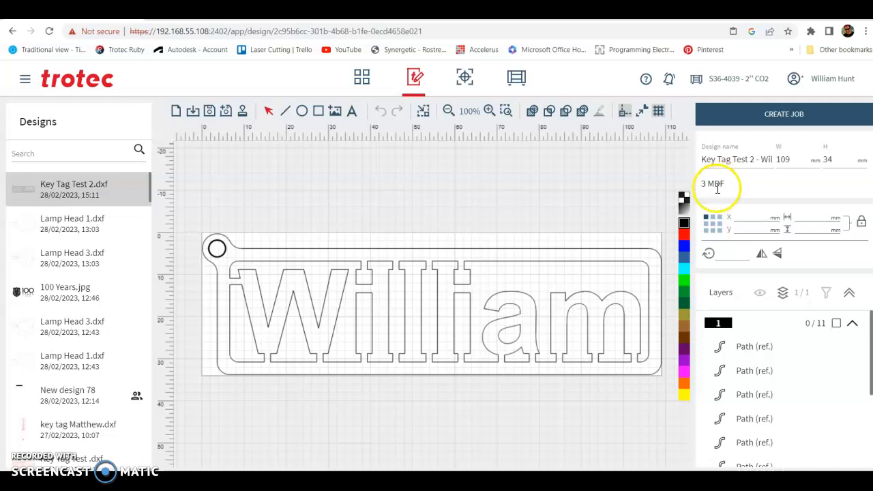
key(BackSpace)
key(BackSpace)
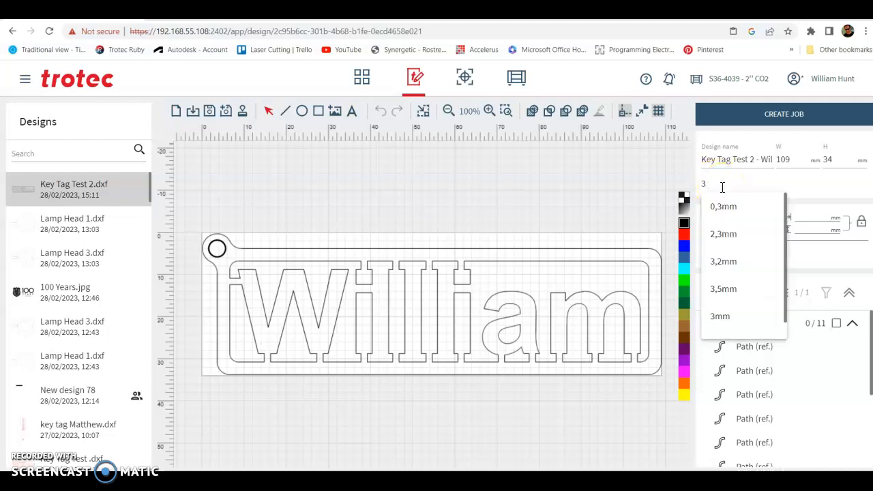
text(Pl)
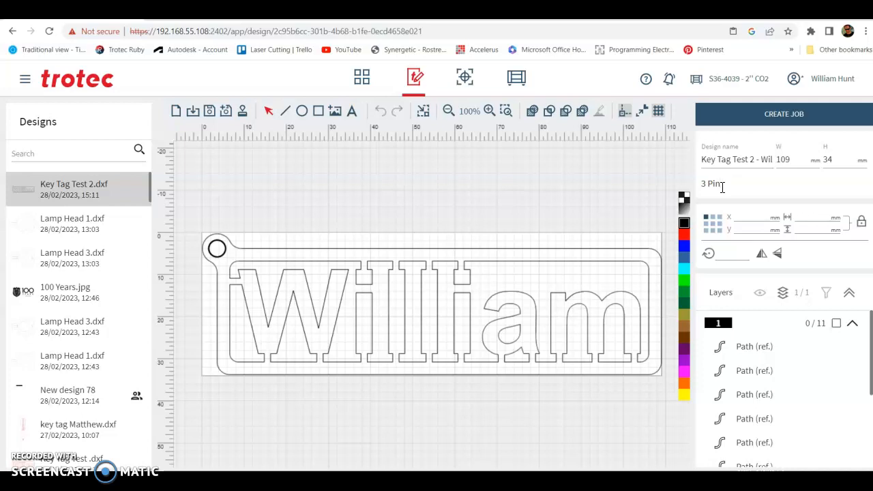
click(707, 183)
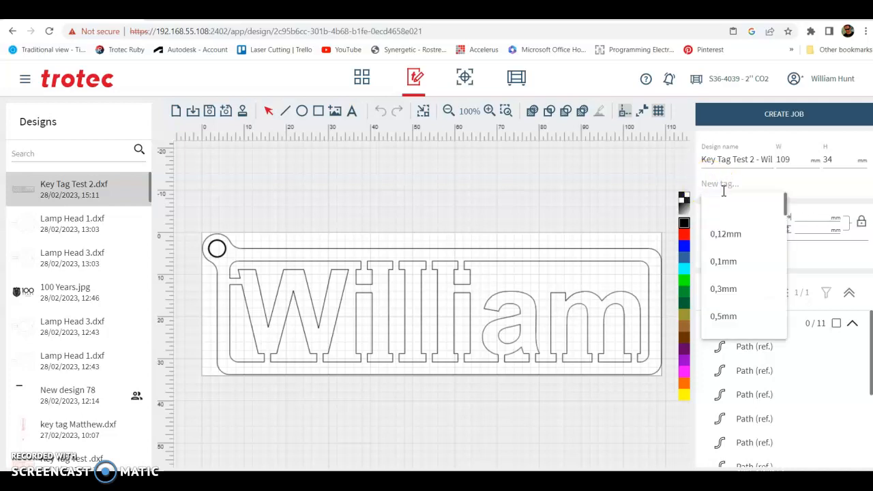
text(7)
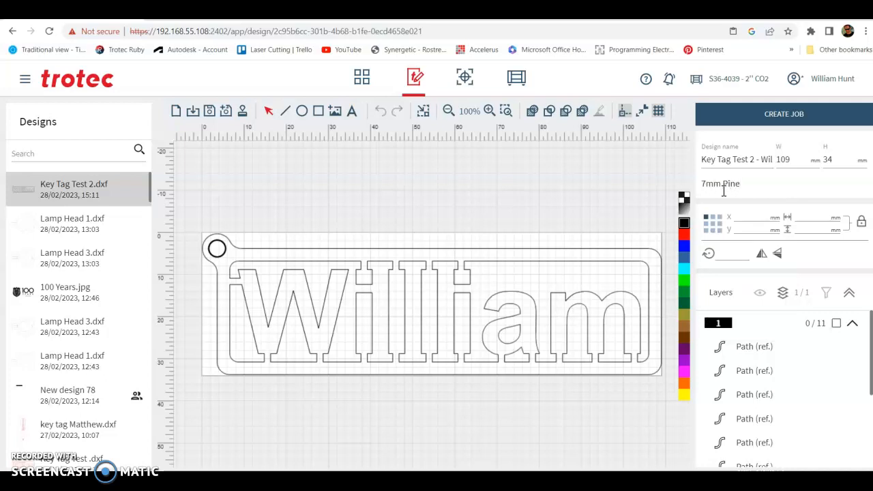
text(mm Pine)
key(Return)
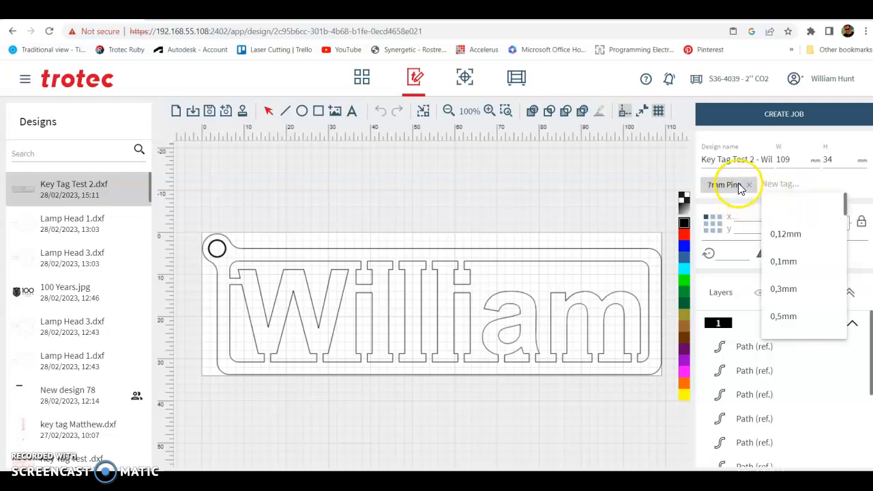
click(640, 167)
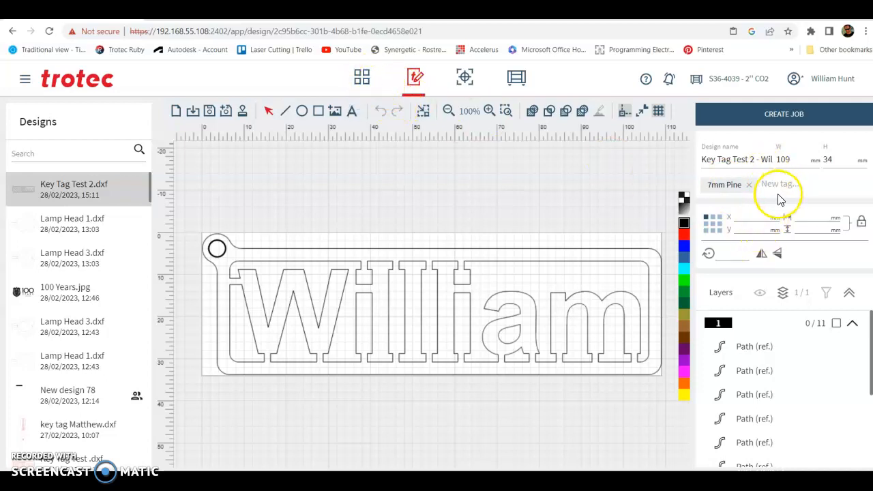
click(755, 159)
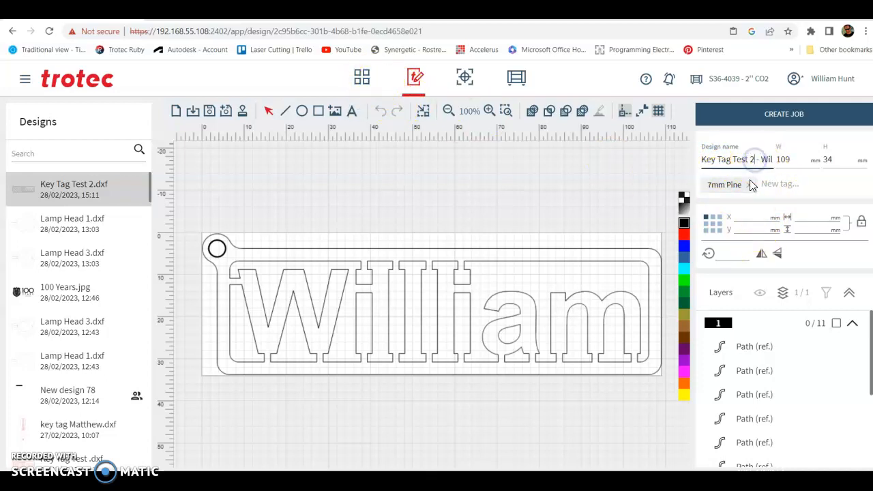
click(723, 185)
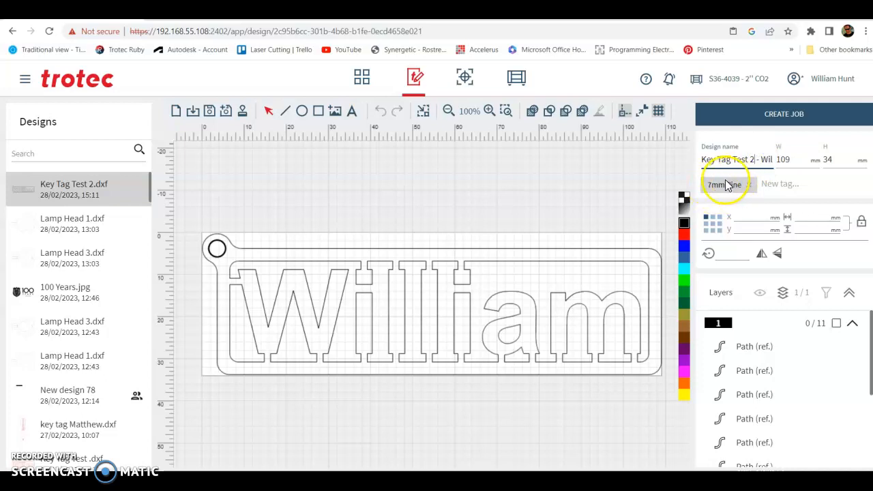
click(524, 204)
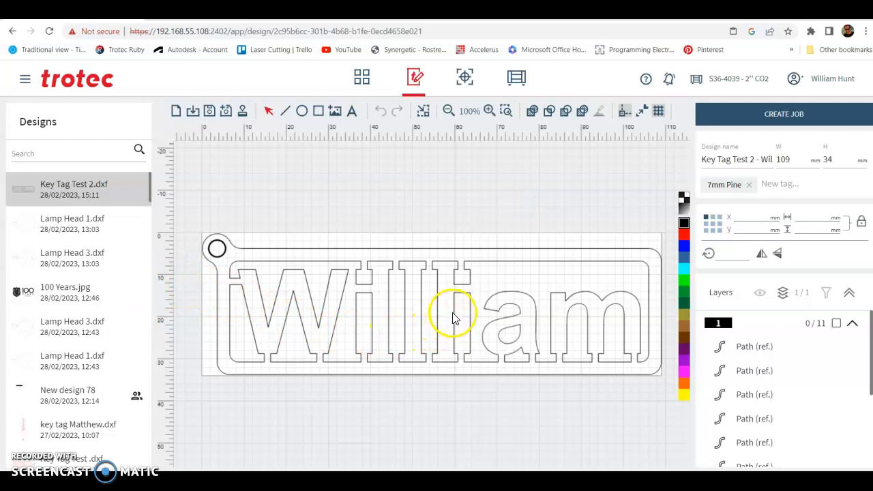
Select all the key tag paths and assign them to the red layer.
mouse_move(137, 205)
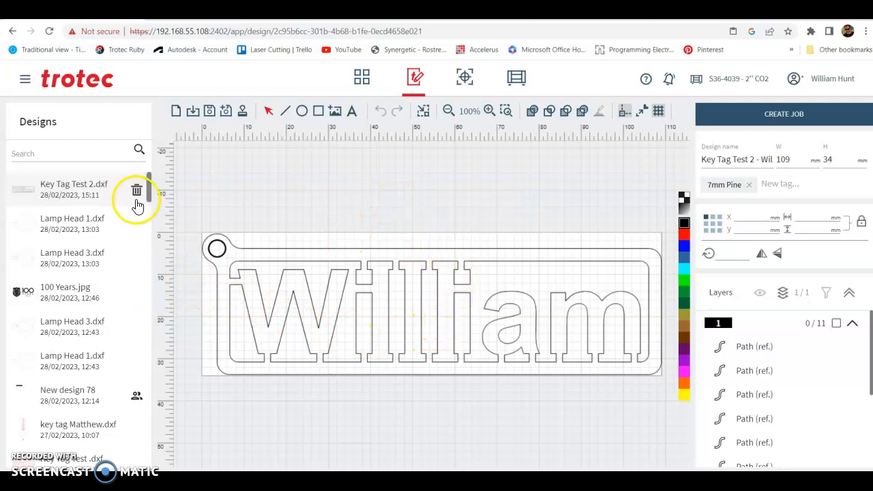
drag(184, 206, 672, 402)
click(684, 237)
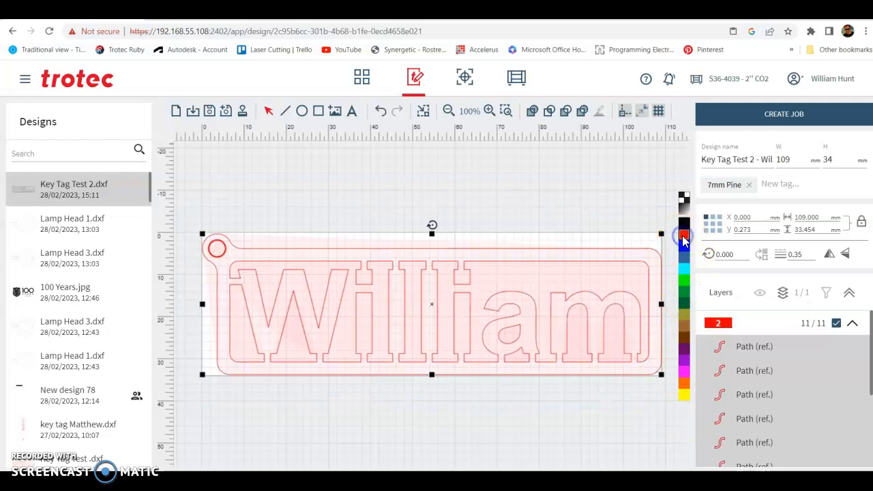
click(584, 201)
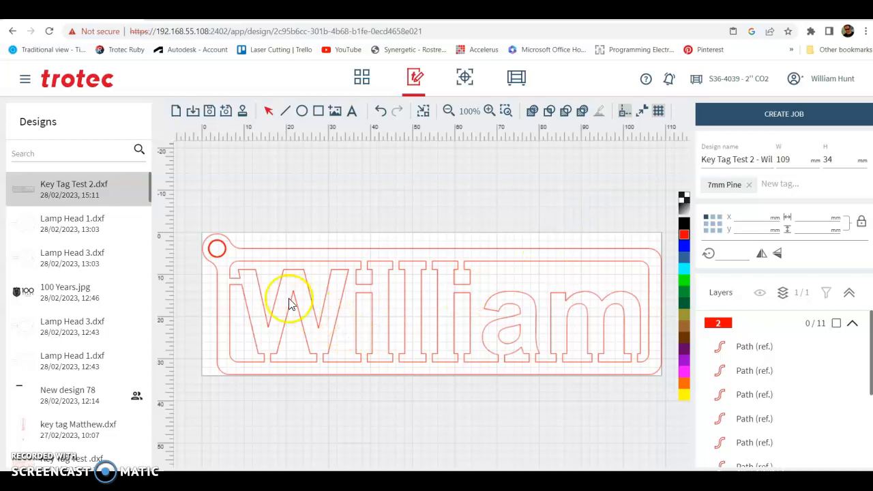
Set the line width of the key ring hole to 0.10.
click(221, 256)
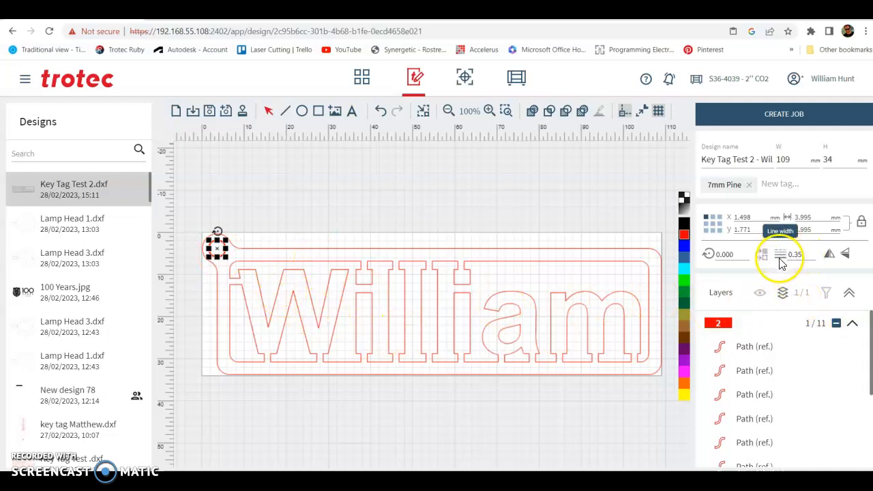
double_click(804, 257)
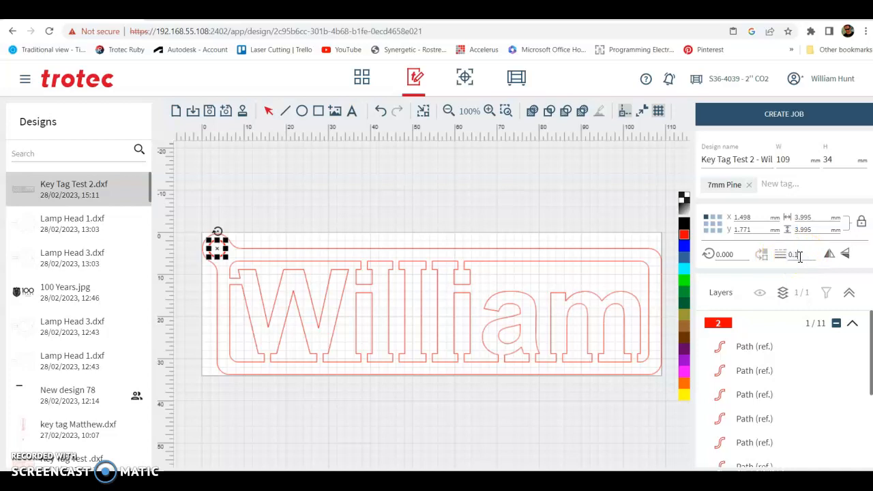
click(416, 216)
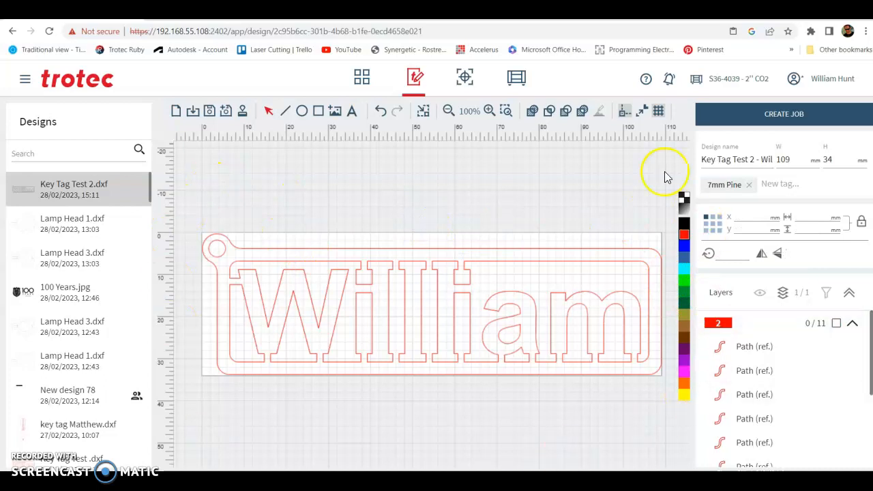
Fit the design area to the key tag artwork with a margin of 1.
click(423, 114)
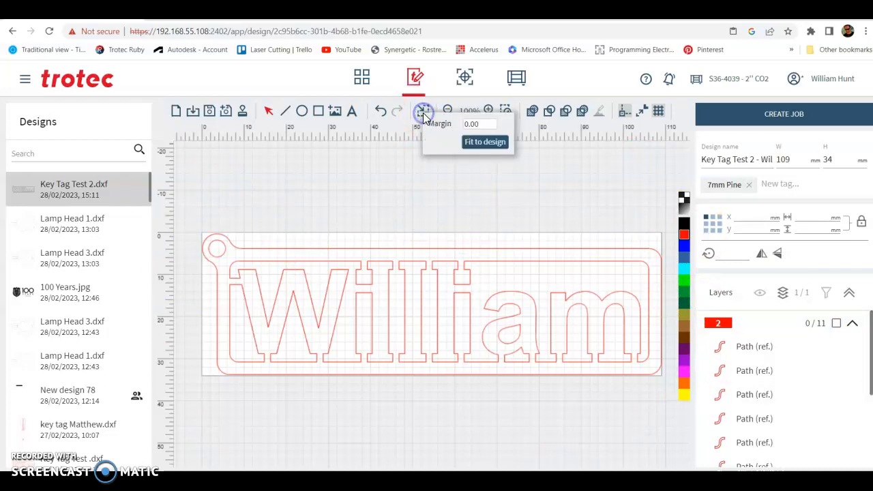
click(471, 146)
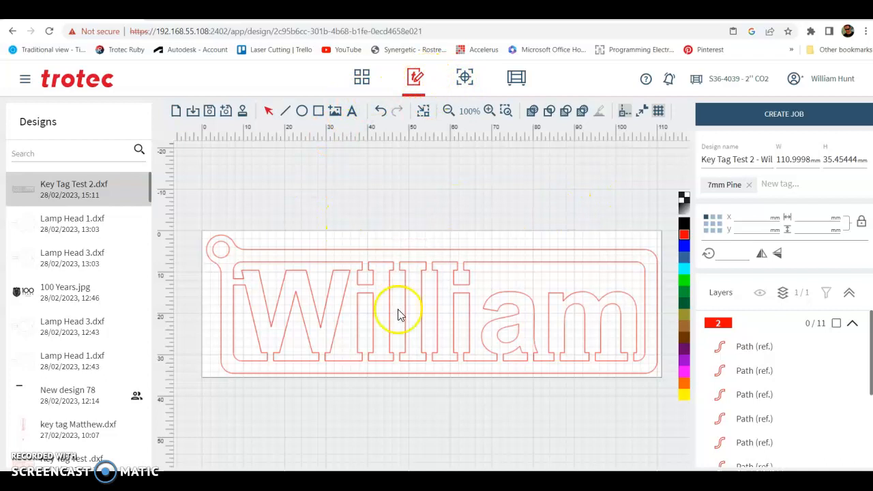
click(423, 306)
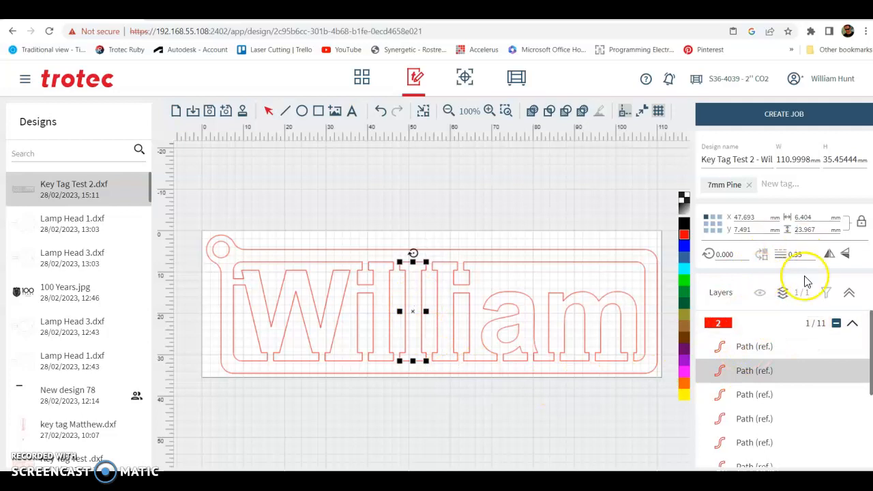
click(762, 255)
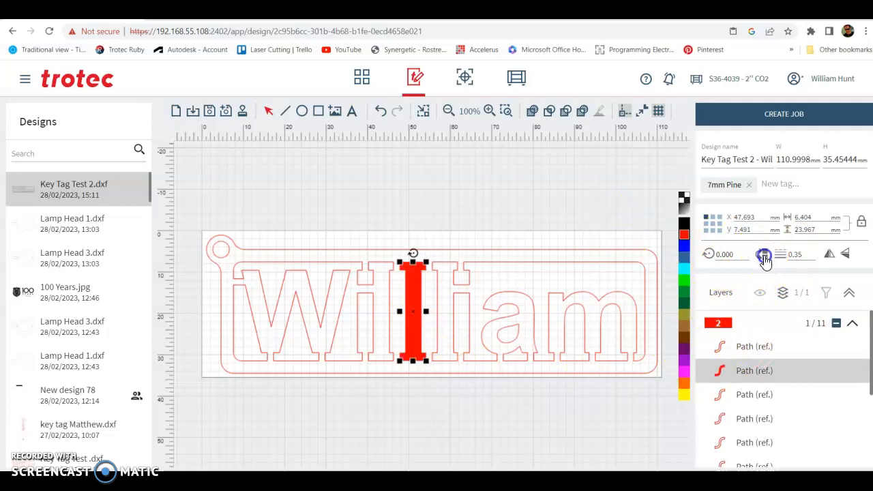
click(763, 255)
click(491, 210)
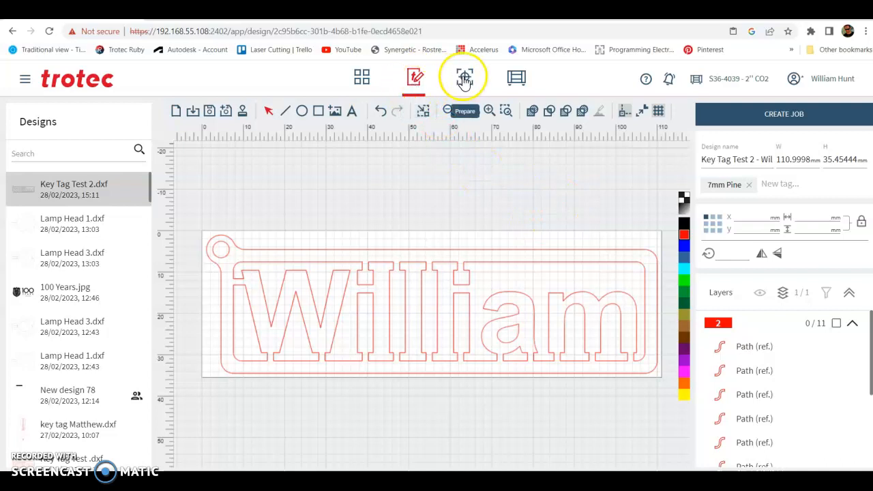
Create a job from the key tag design and place it at the top-left corner of the plate.
click(778, 117)
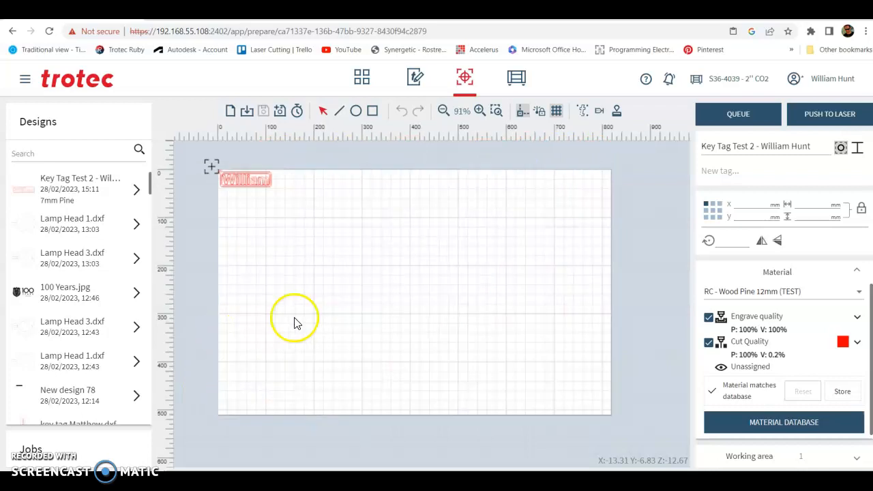
scroll(240, 193, up, 3)
scroll(222, 211, up, 6)
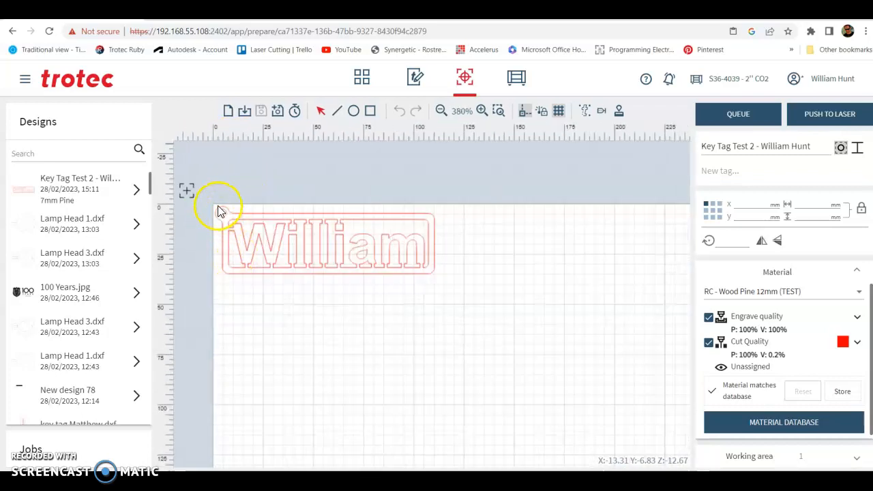
click(338, 253)
drag(347, 254, 353, 262)
click(348, 336)
click(370, 252)
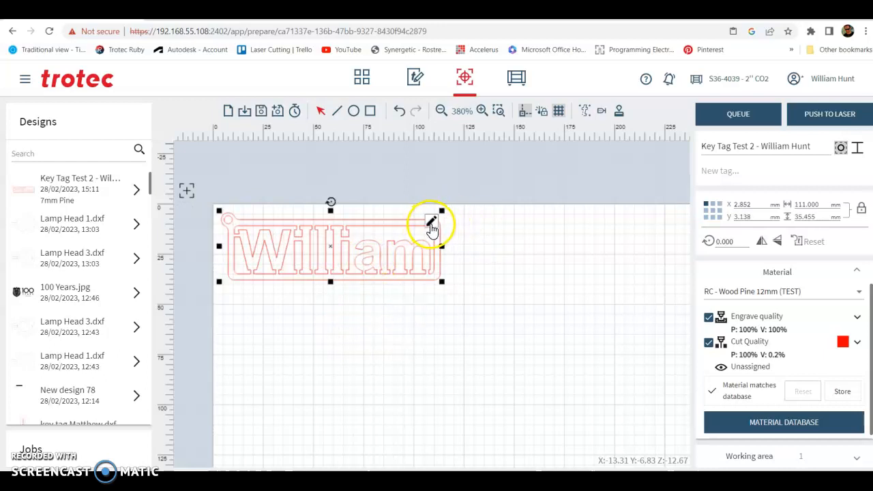
click(479, 249)
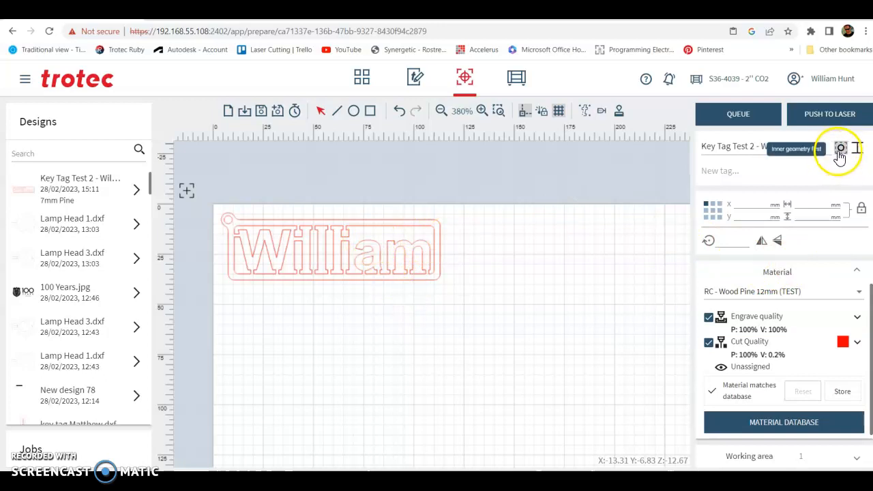
Turn on inner geometry first and set skip overlapping cutlines to Full.
click(840, 150)
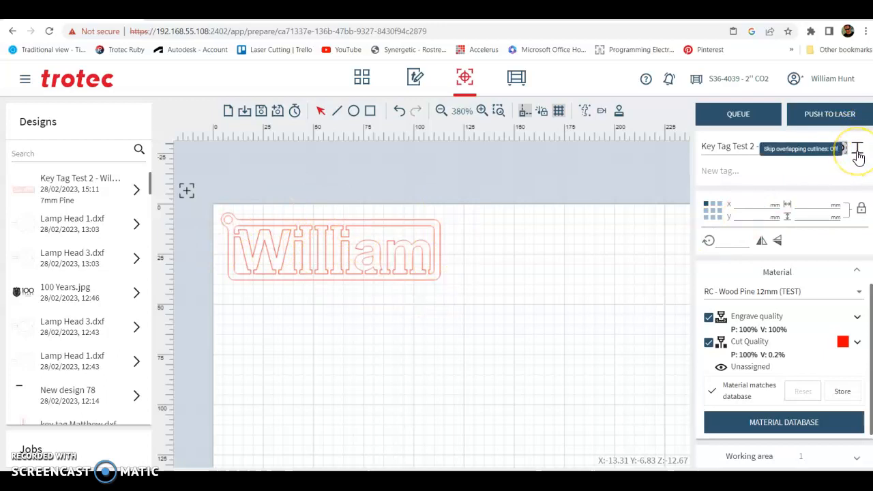
click(857, 152)
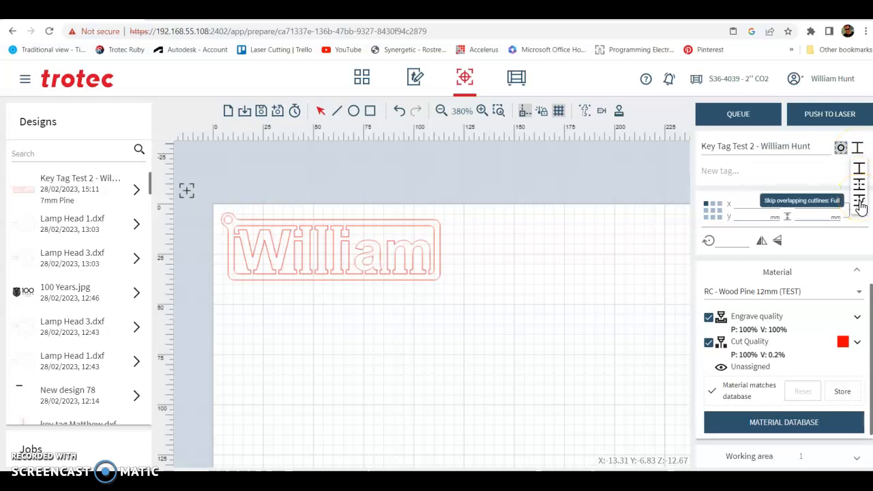
click(860, 203)
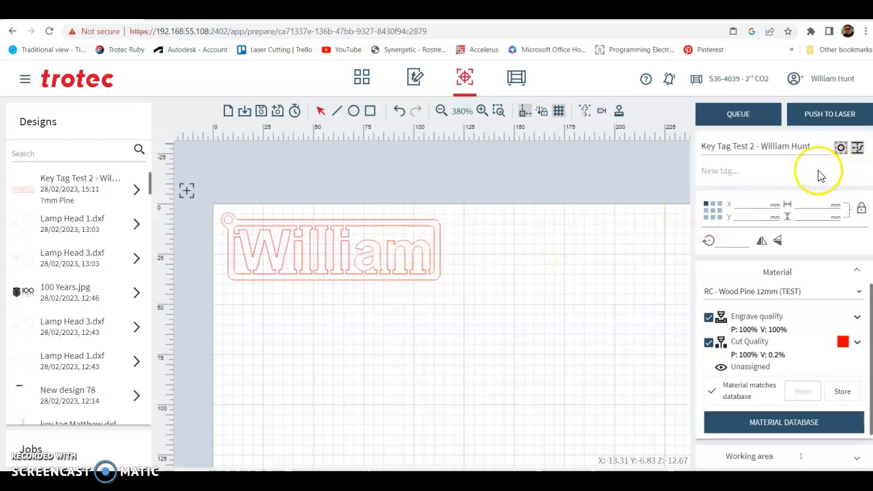
Select the Wood Pine 7mm material for the job and save it.
click(777, 293)
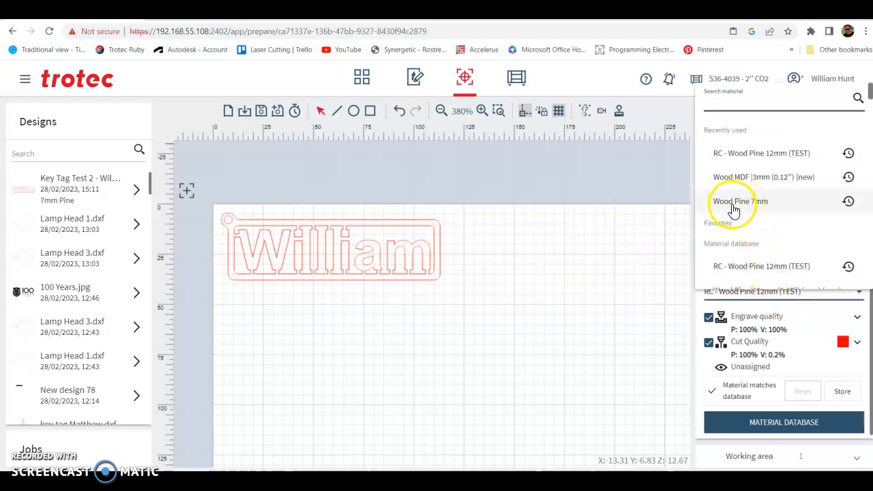
click(757, 203)
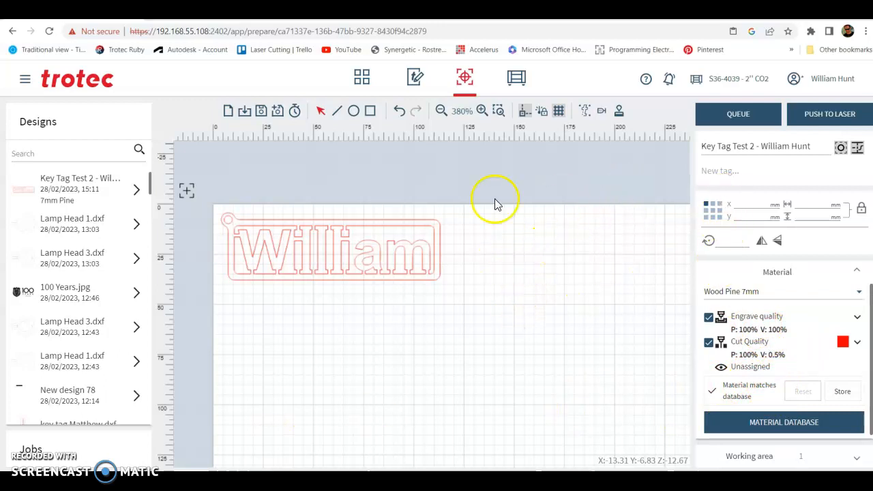
click(262, 112)
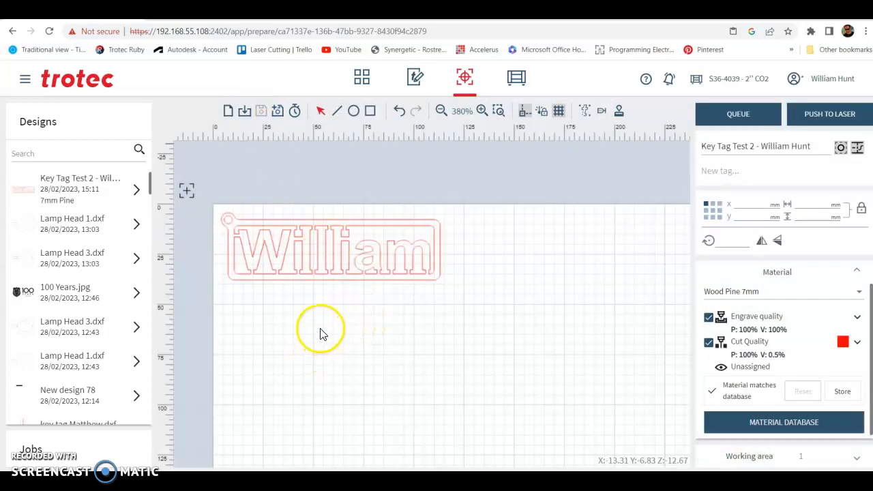
Duplicate the key tag beside the original on the plate.
click(369, 278)
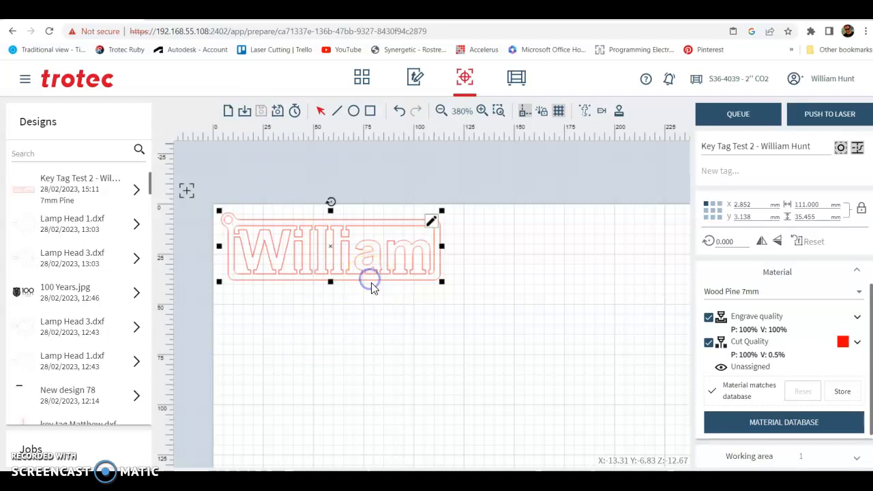
key(ctrl+d)
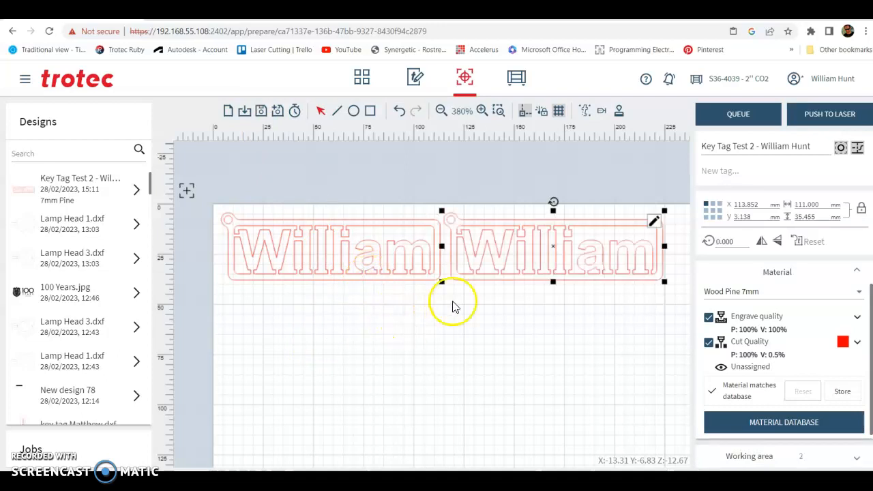
click(469, 334)
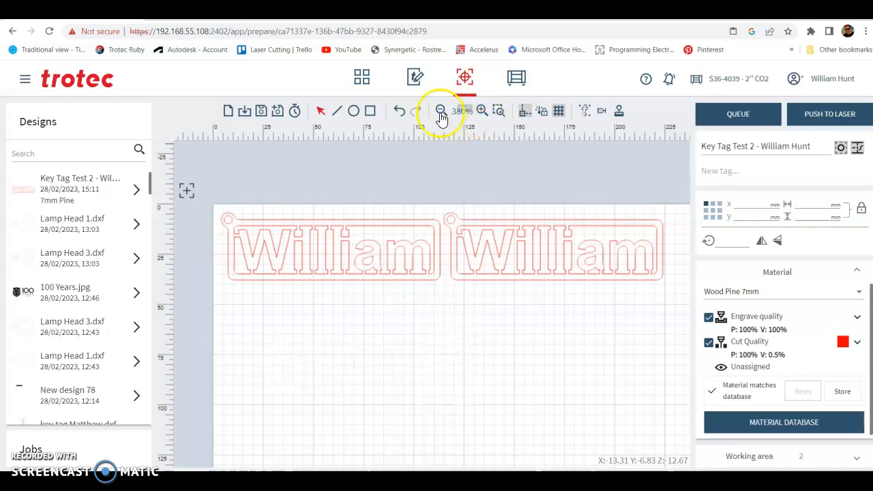
Add Lamp Head 1.dxf to the plate below the two key tags.
drag(64, 220, 335, 343)
drag(433, 398, 341, 344)
scroll(538, 279, up, 6)
scroll(553, 275, down, 9)
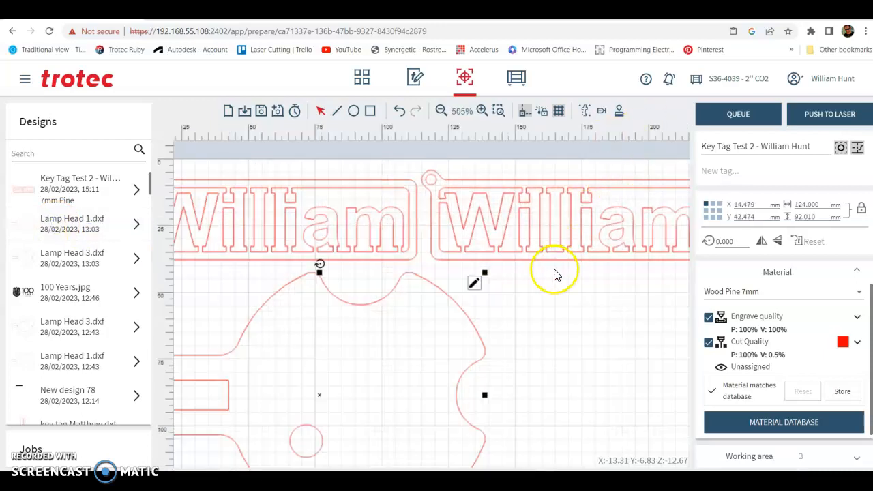
scroll(415, 422, up, 5)
scroll(452, 327, down, 3)
click(601, 253)
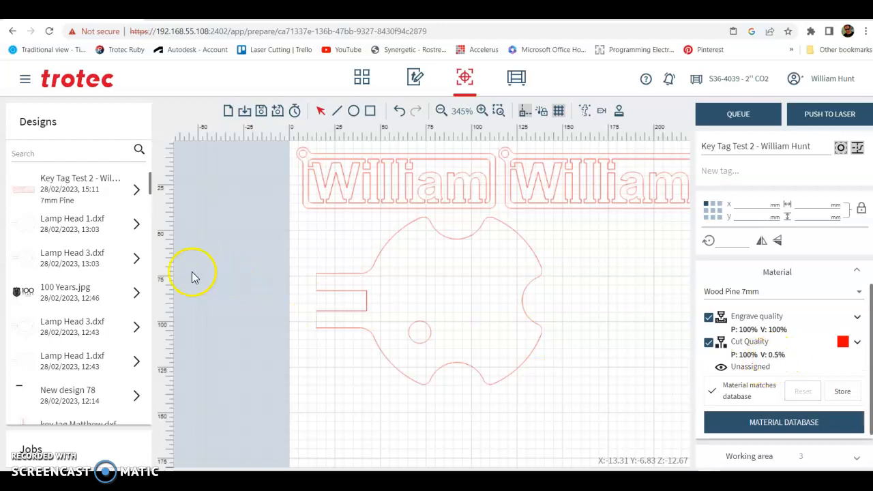
Place the 100 Years.jpg logo in the centre of the lamp head.
drag(68, 296, 452, 298)
click(588, 307)
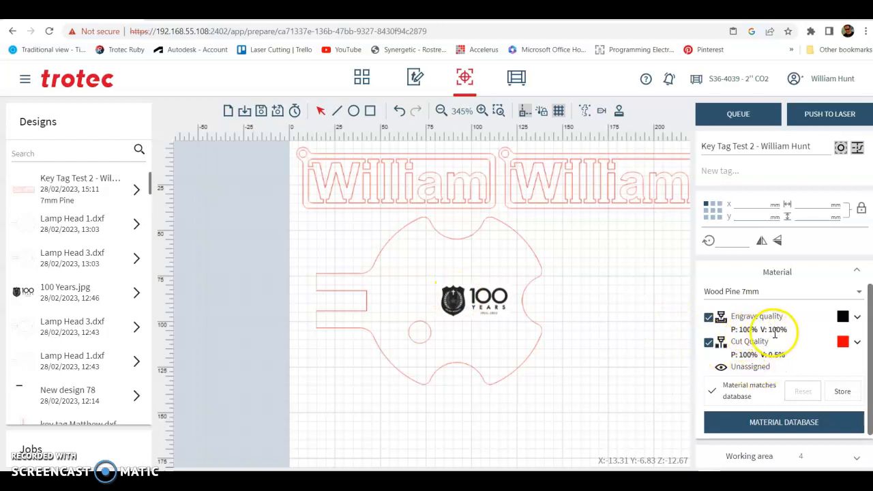
Open the 100 Years logo for editing, lighten it by reshaping its gradation curve, and update the job.
click(454, 301)
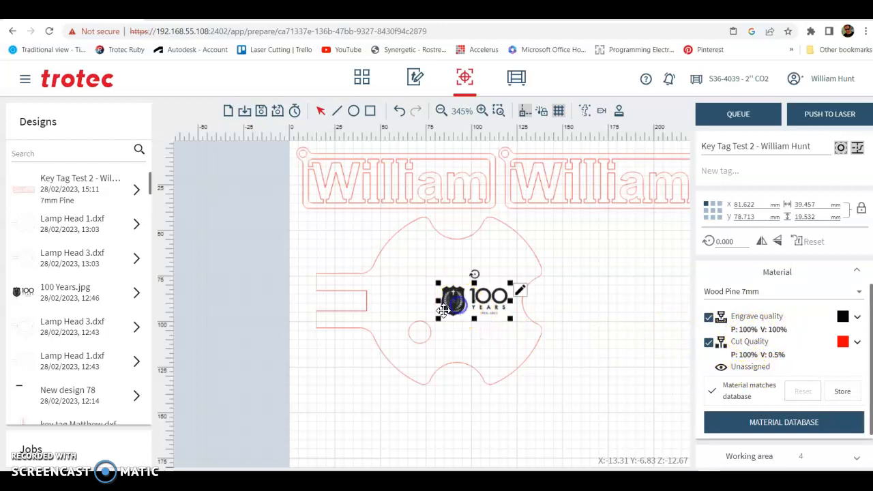
scroll(453, 301, up, 2)
scroll(453, 300, up, 3)
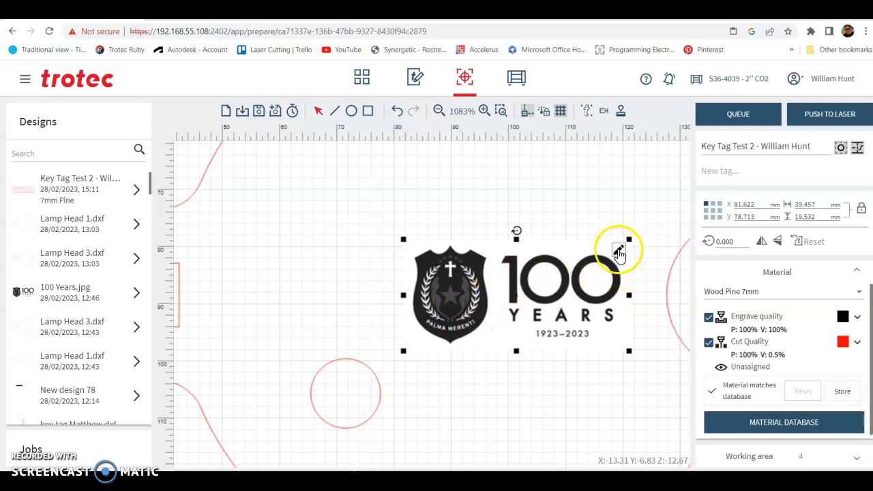
click(618, 250)
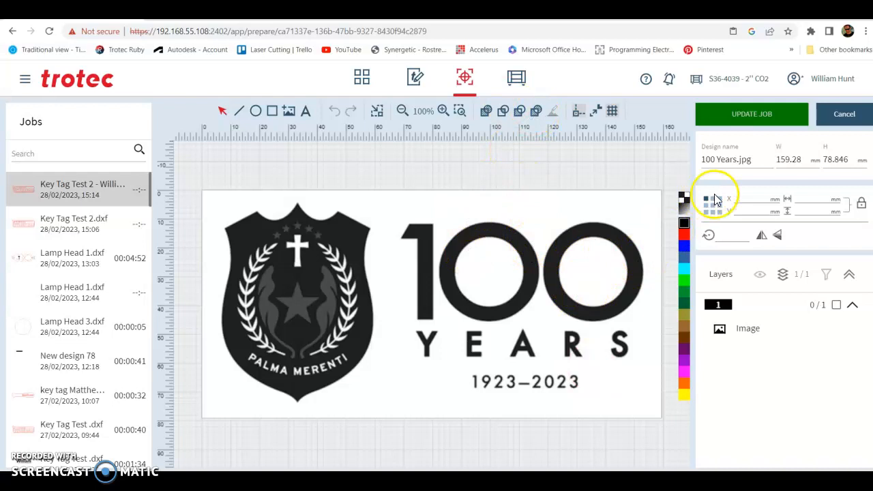
click(561, 285)
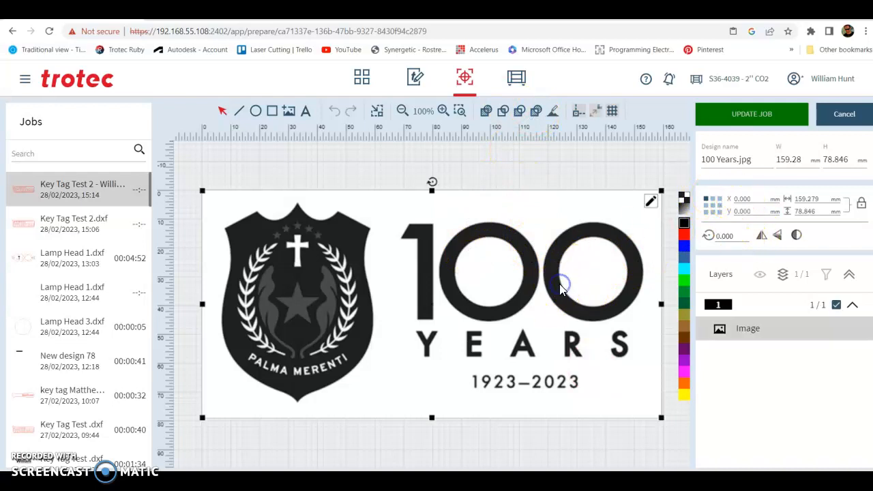
click(651, 205)
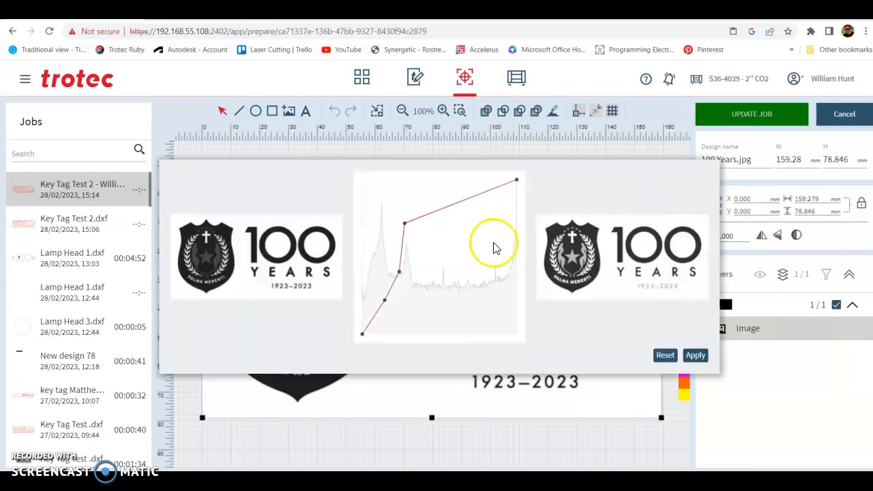
click(383, 302)
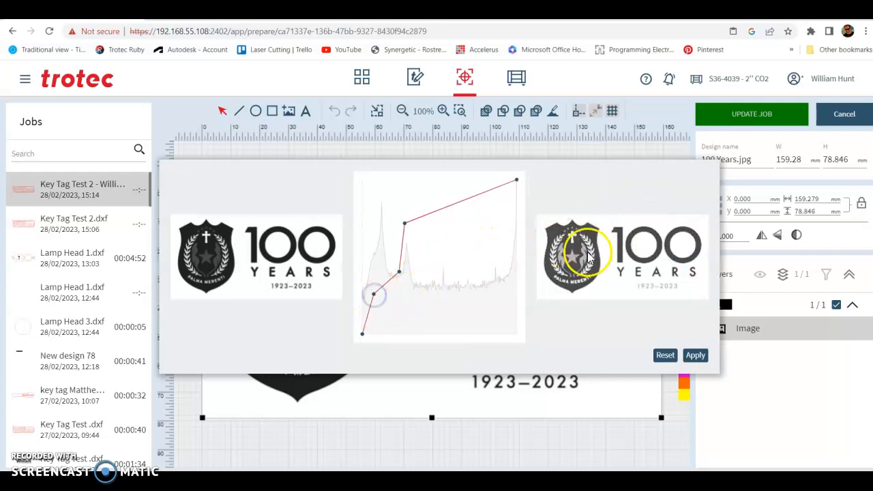
click(395, 274)
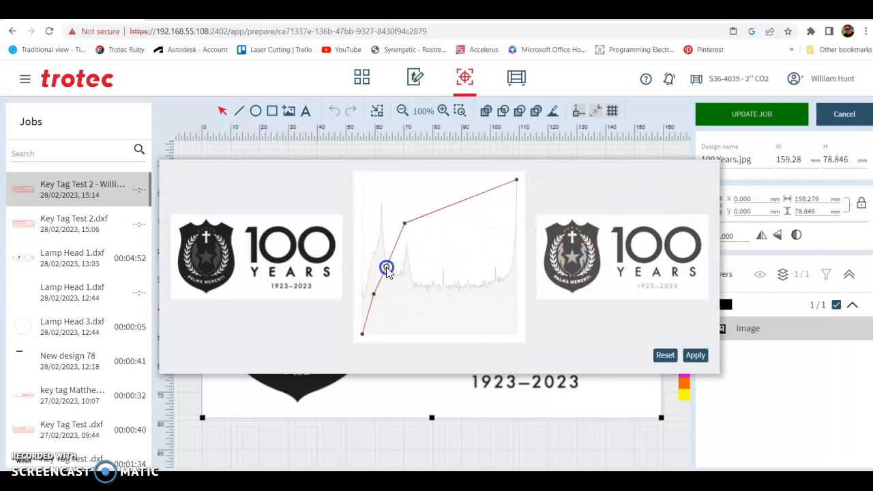
drag(385, 266, 386, 265)
drag(404, 224, 401, 222)
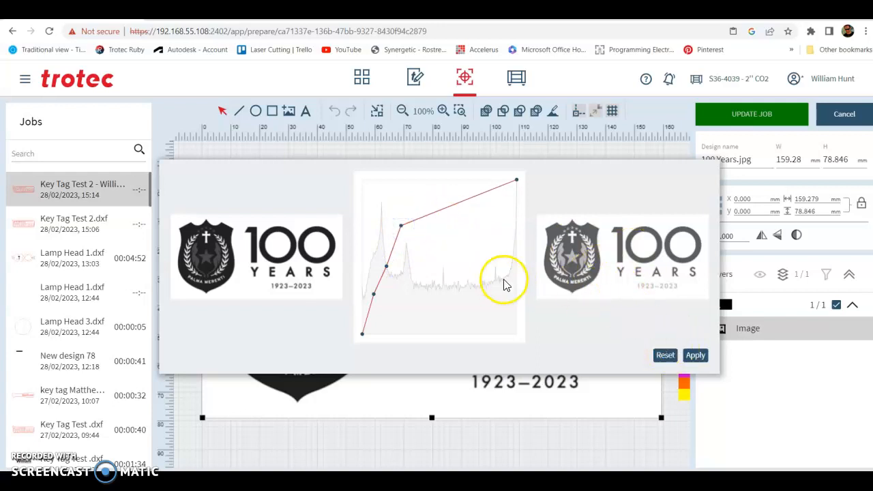
click(695, 355)
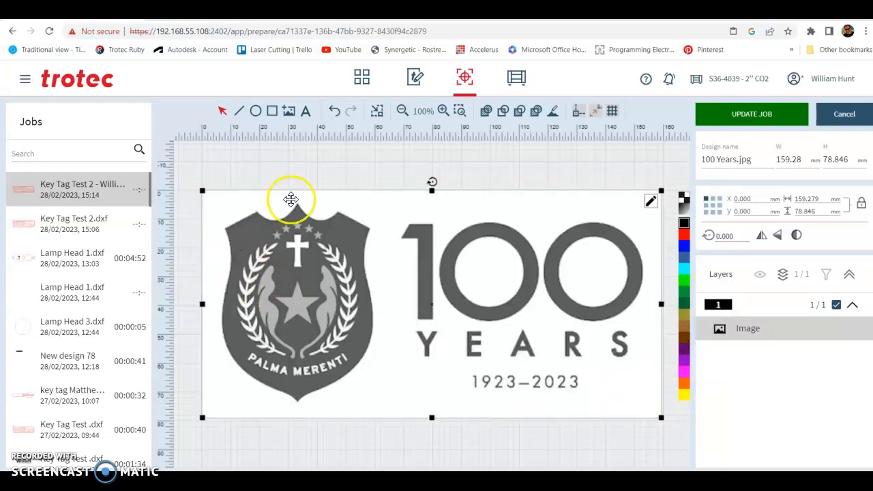
click(775, 121)
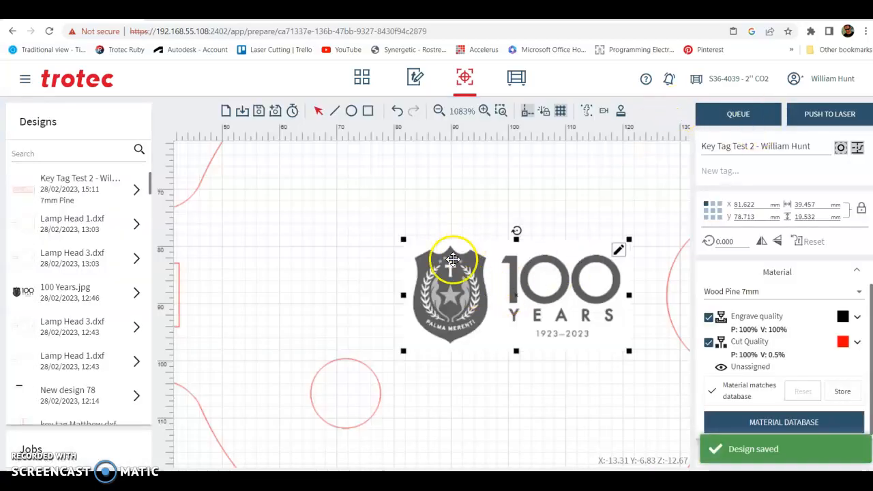
scroll(484, 248, up, 1)
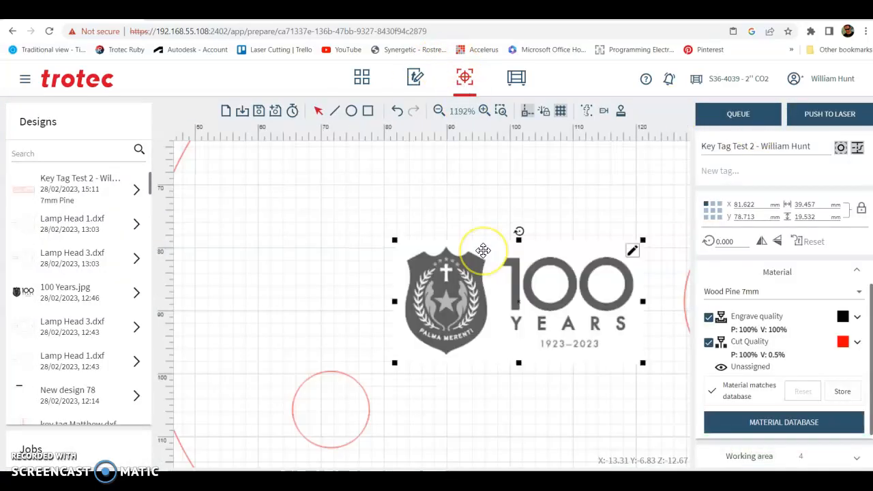
scroll(483, 250, down, 5)
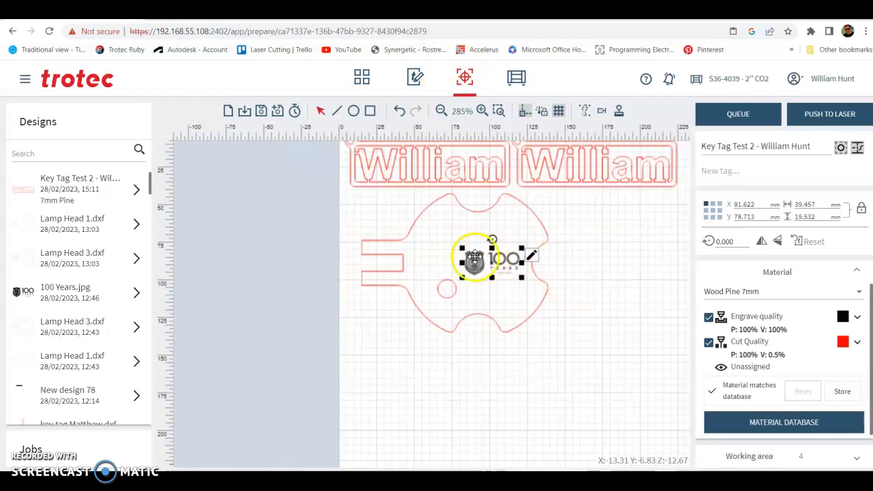
scroll(432, 195, down, 3)
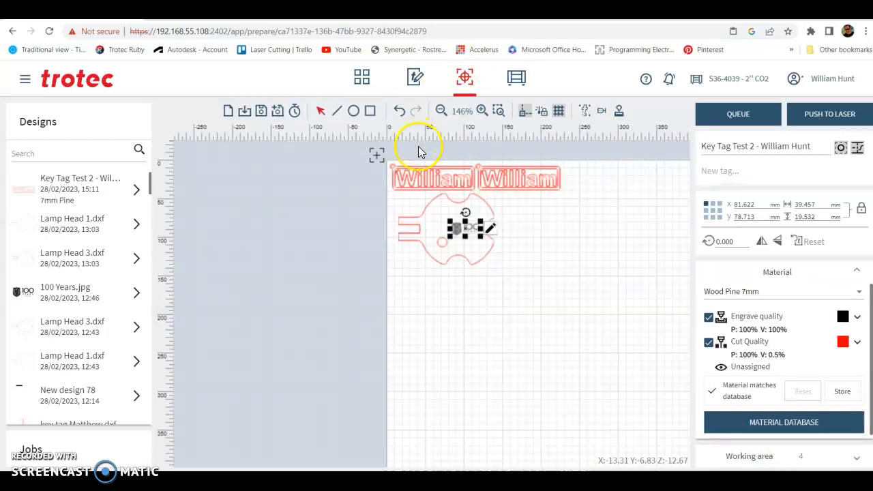
scroll(437, 193, up, 2)
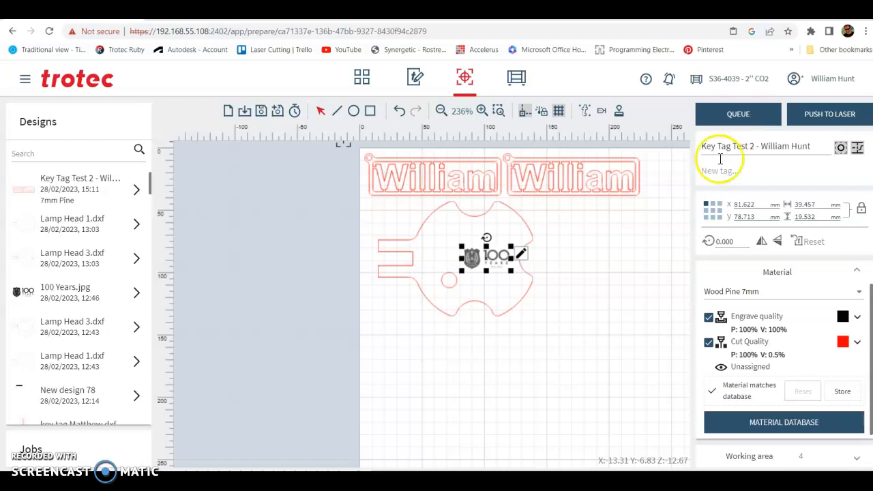
click(579, 255)
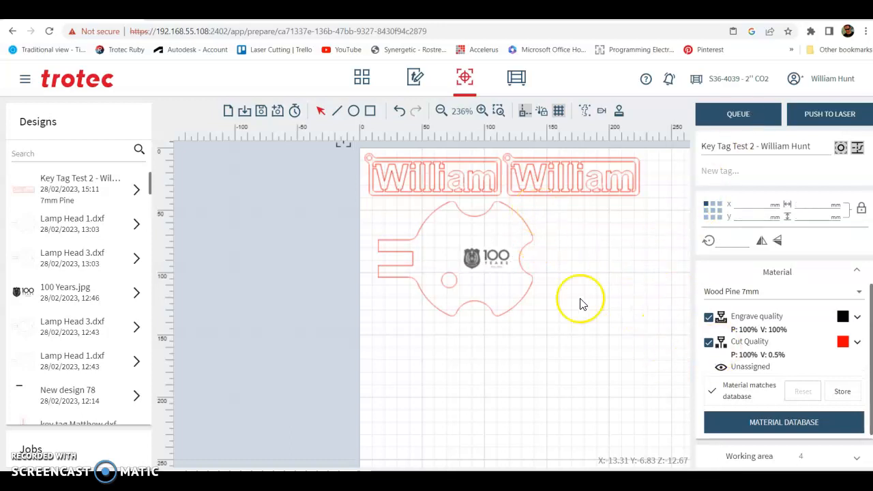